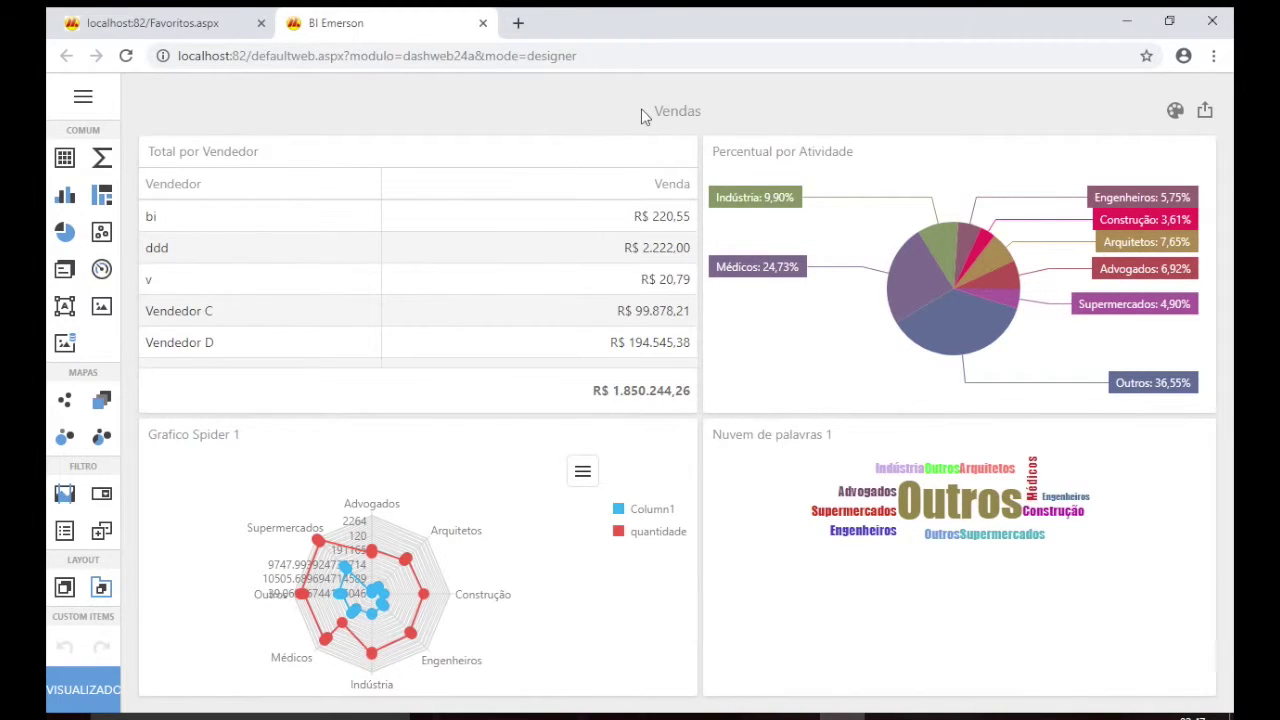
Select the Total por Vendedor grid panel to reveal its Ligações, settings and delete toolbar.
click(447, 302)
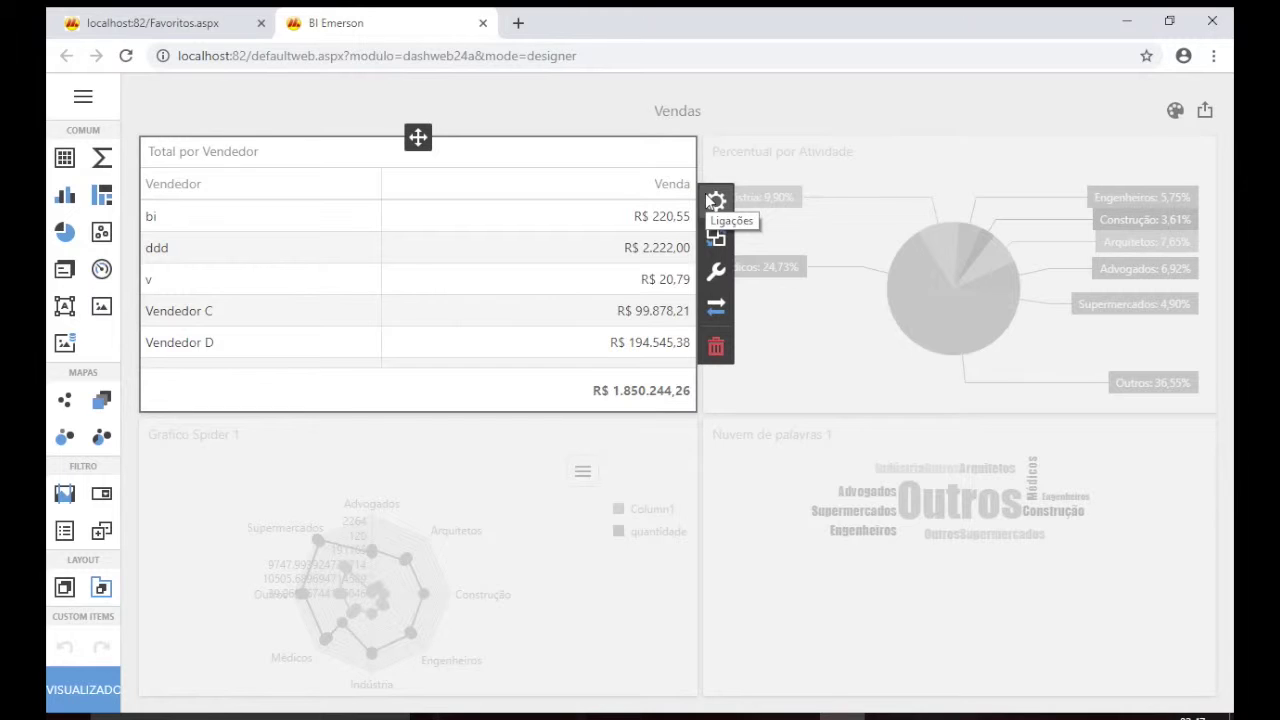
Deselect the Total por Vendedor panel and scroll the component toolbar down to Custom Items.
click(524, 107)
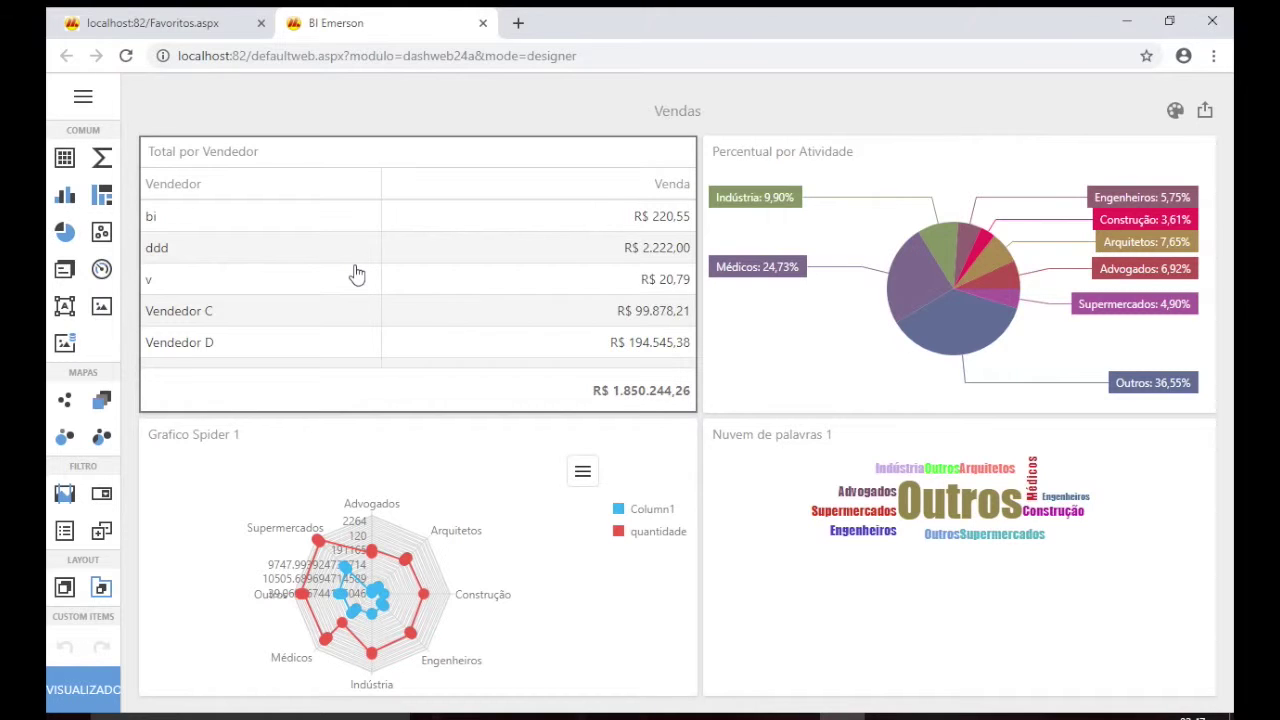
scroll(66, 330, down, 1)
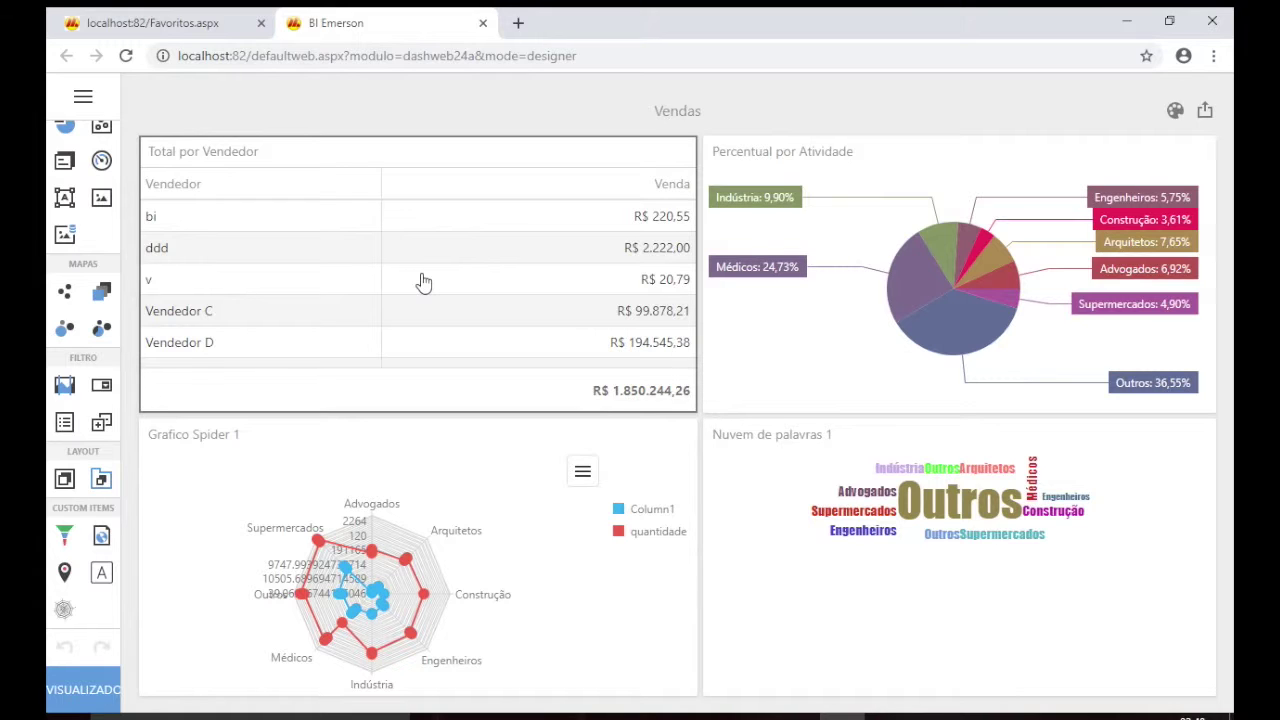
From the Favoritos tab, sign out via the user menu's Sair and sign back in.
click(227, 24)
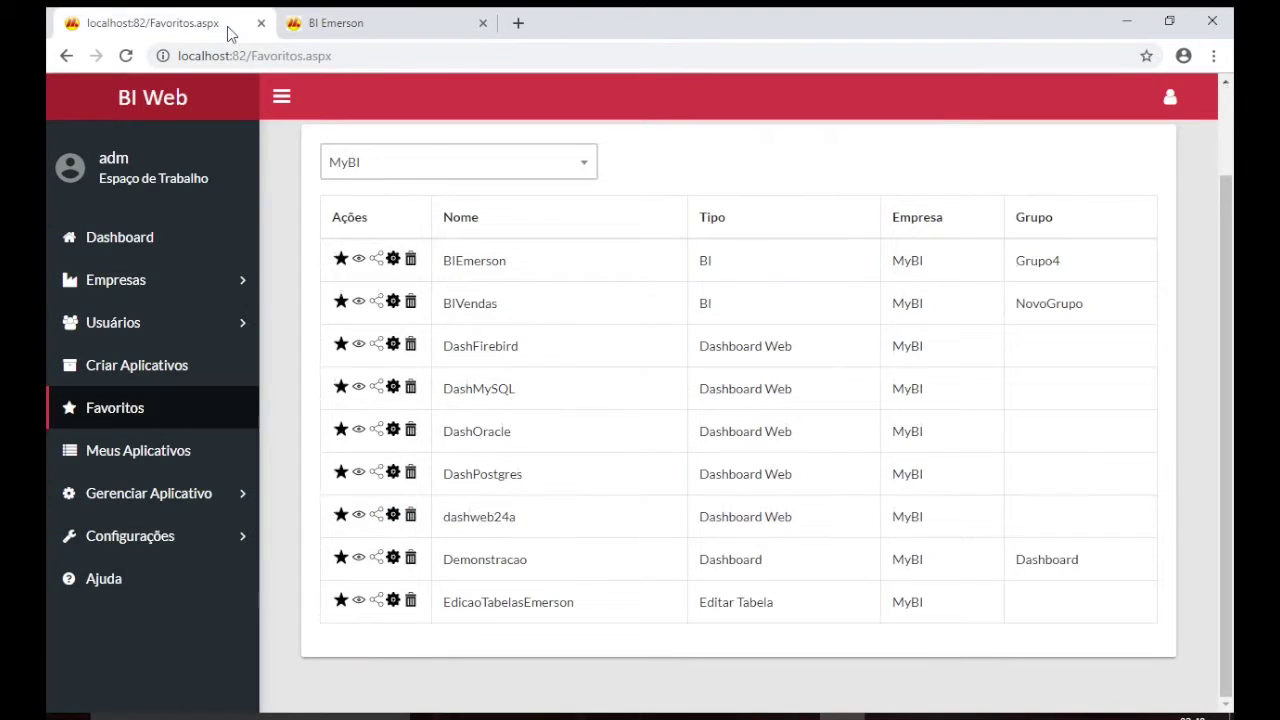
click(1170, 97)
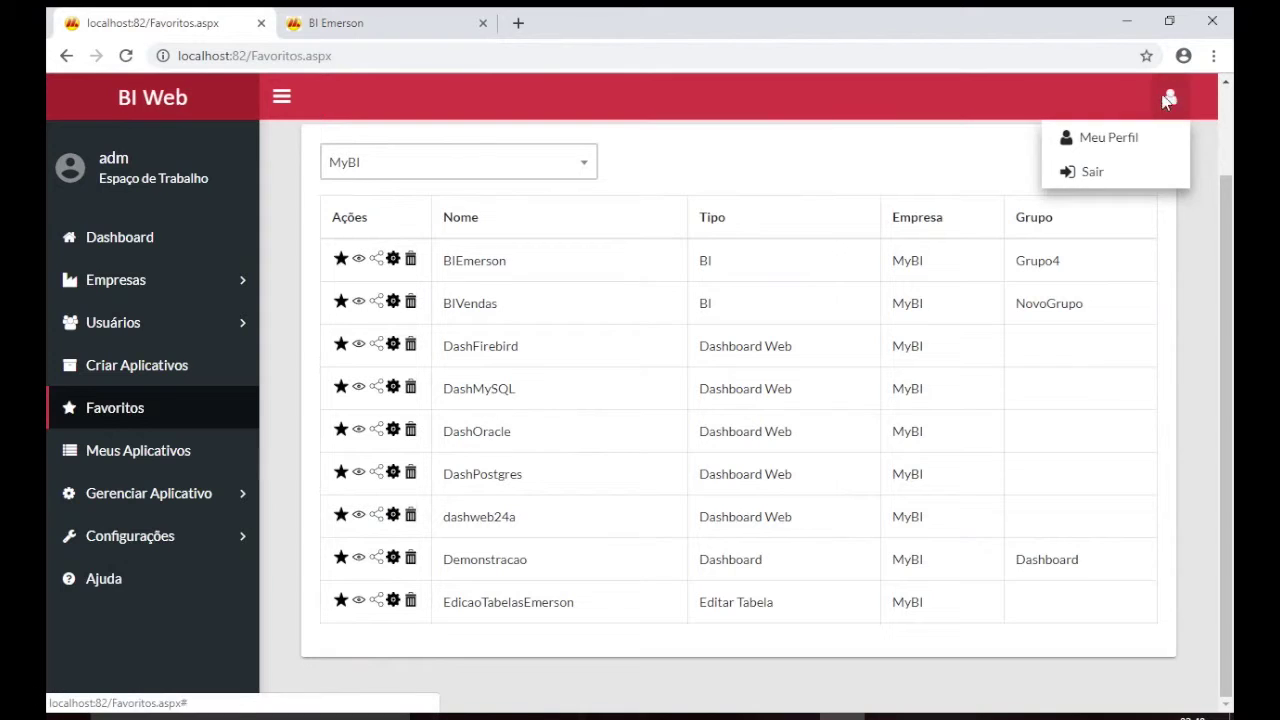
click(1107, 179)
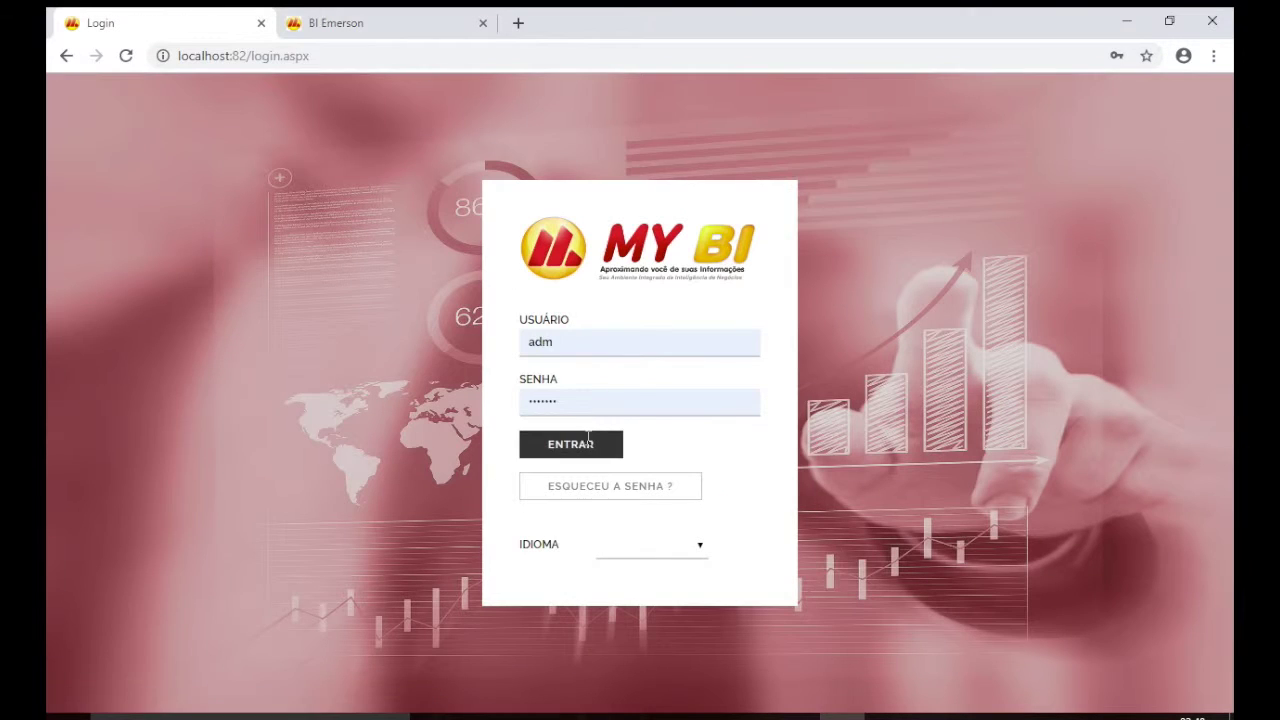
click(577, 451)
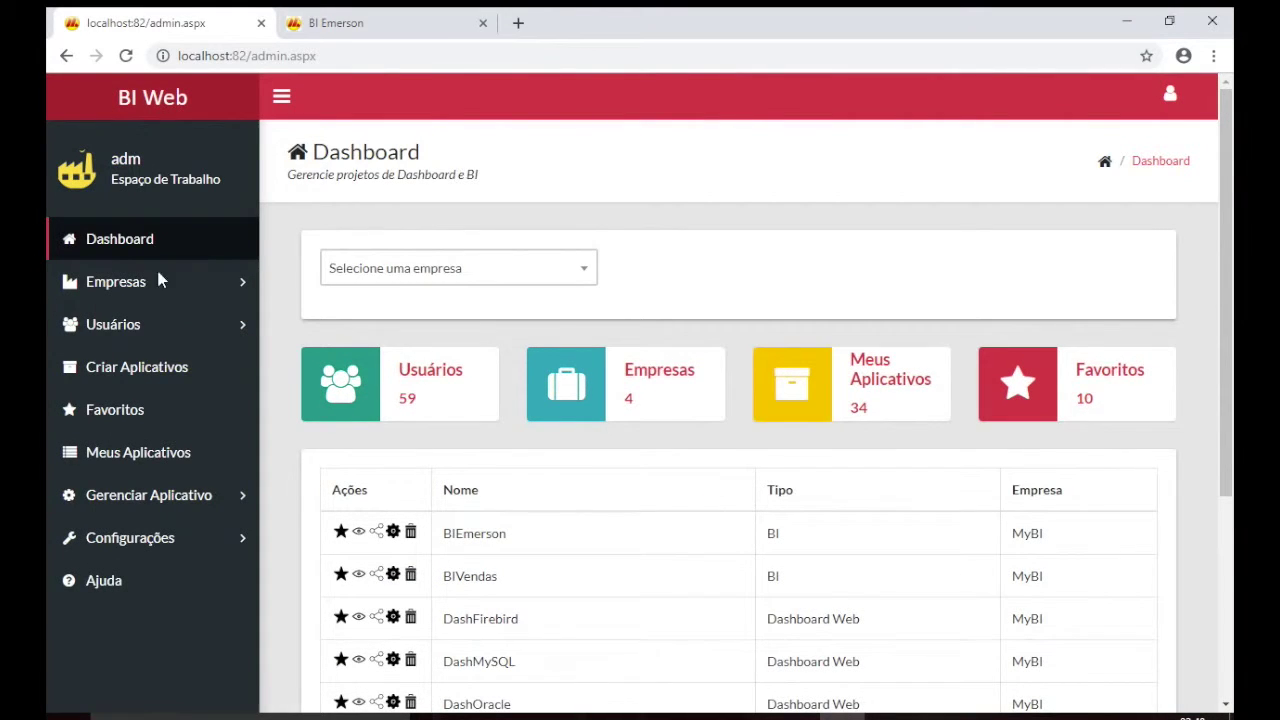
Open the Criar Aplicativos page and choose MyBI as the company.
click(177, 382)
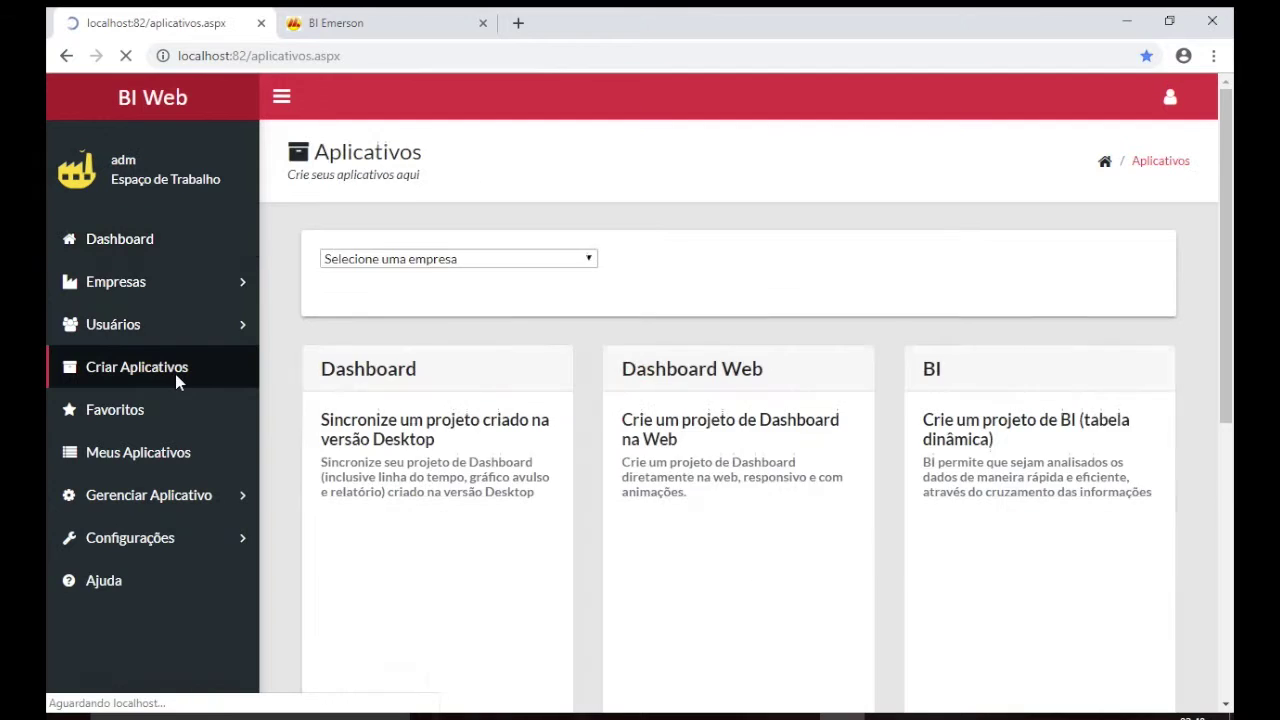
click(478, 268)
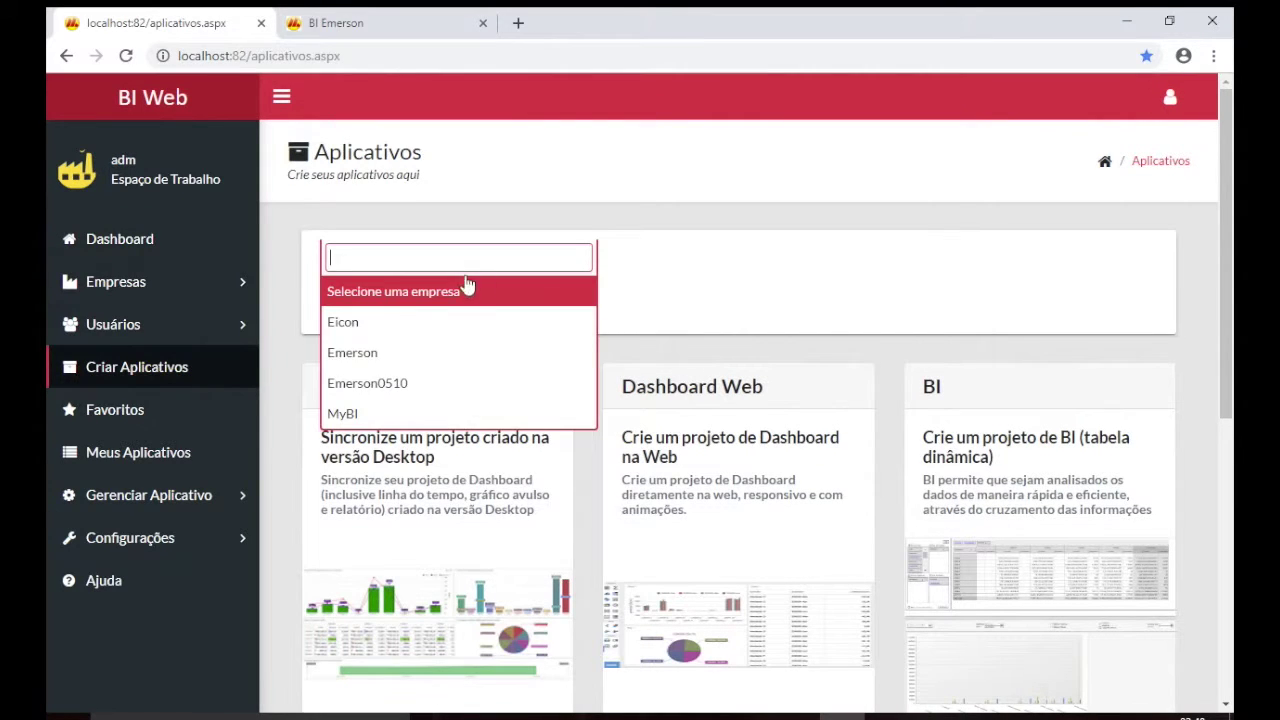
click(409, 411)
scroll(697, 265, down, 2)
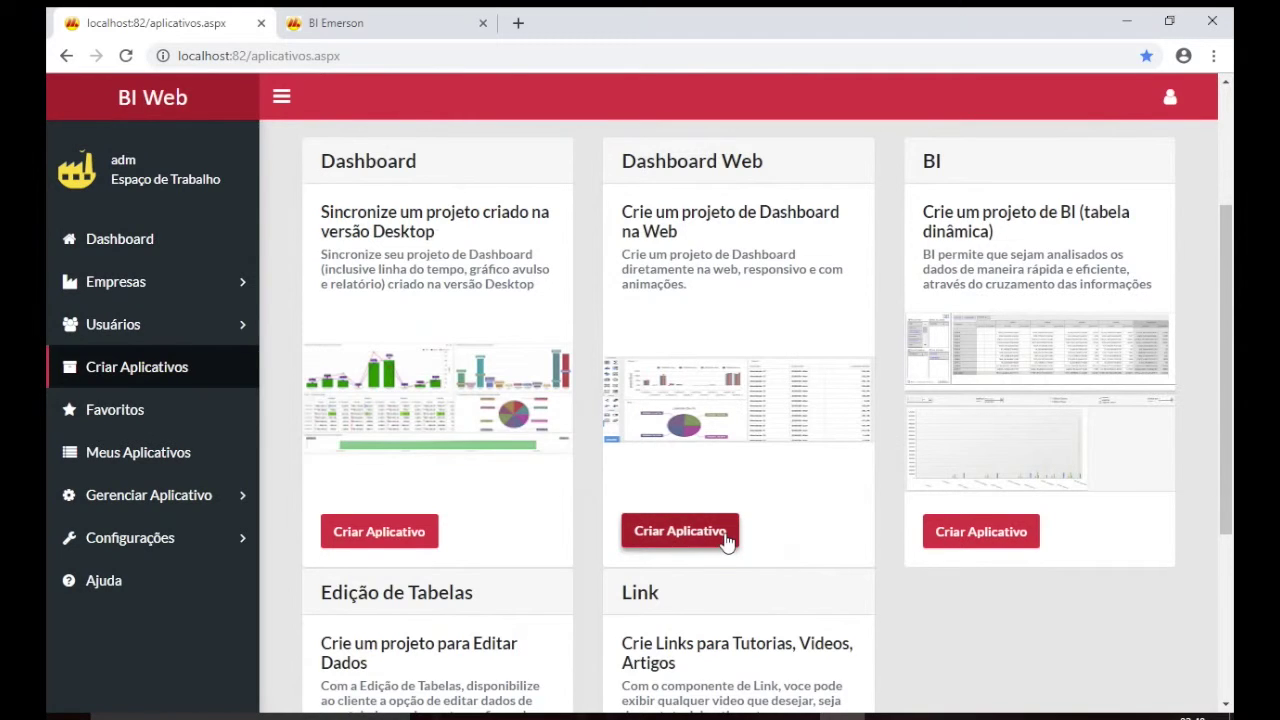
Create a Dashboard Web application named MyBIDashboard and continue to its connection setup.
click(713, 537)
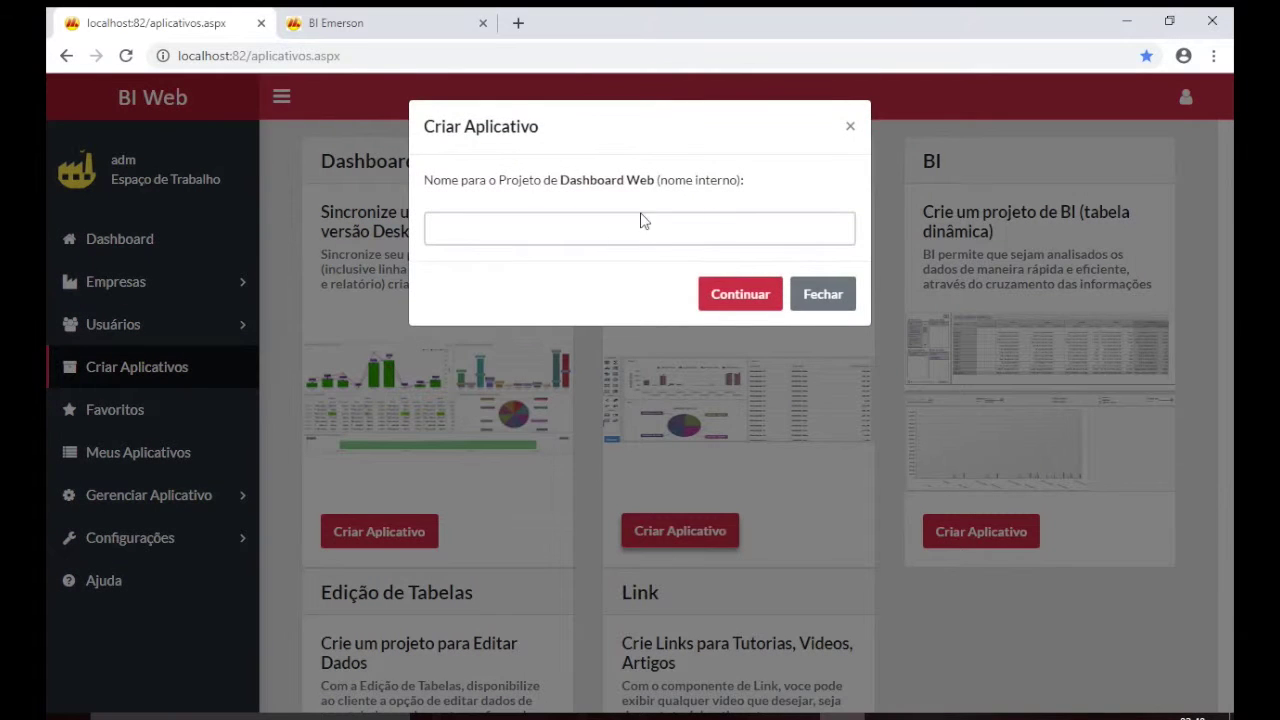
click(566, 243)
text(M)
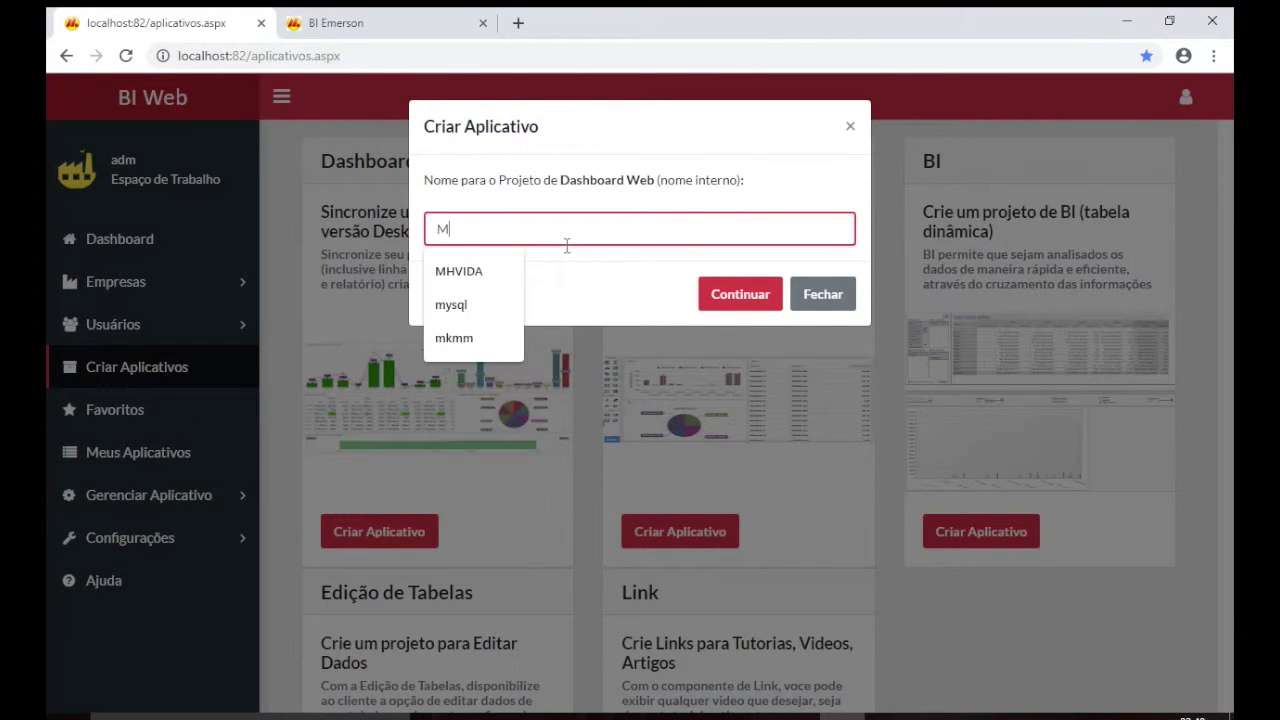
text(yBIDashboard)
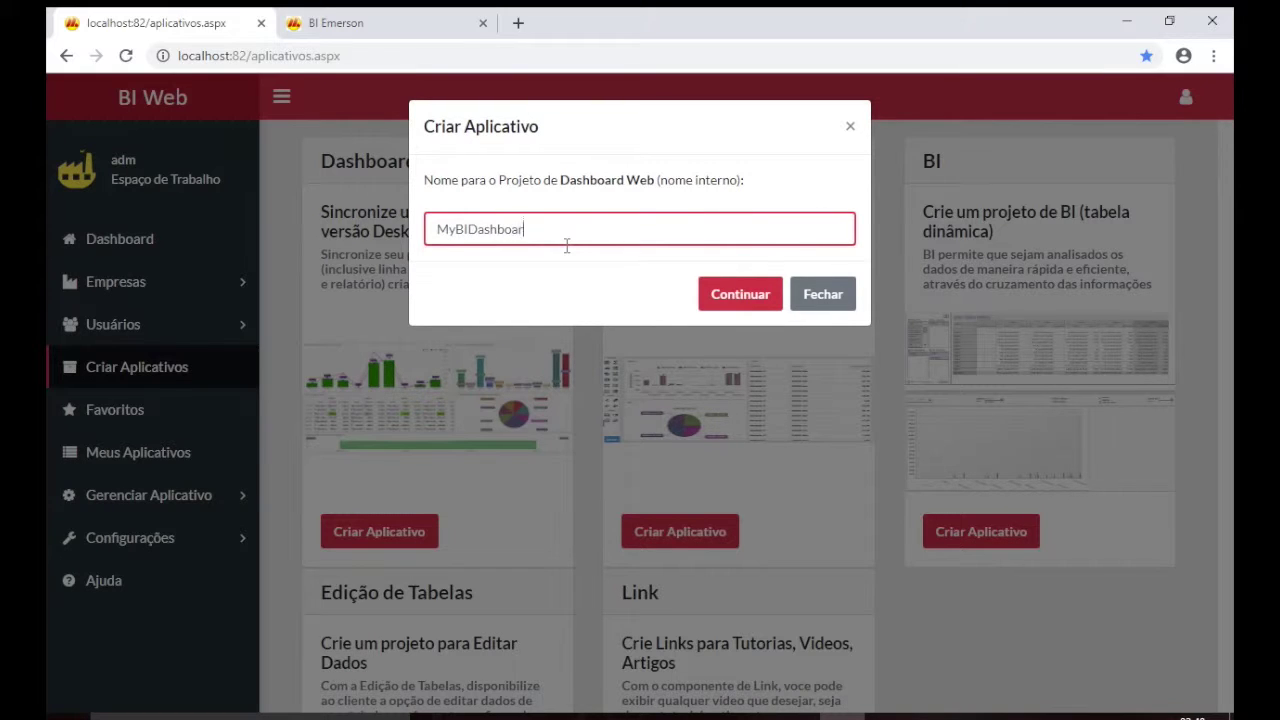
click(713, 298)
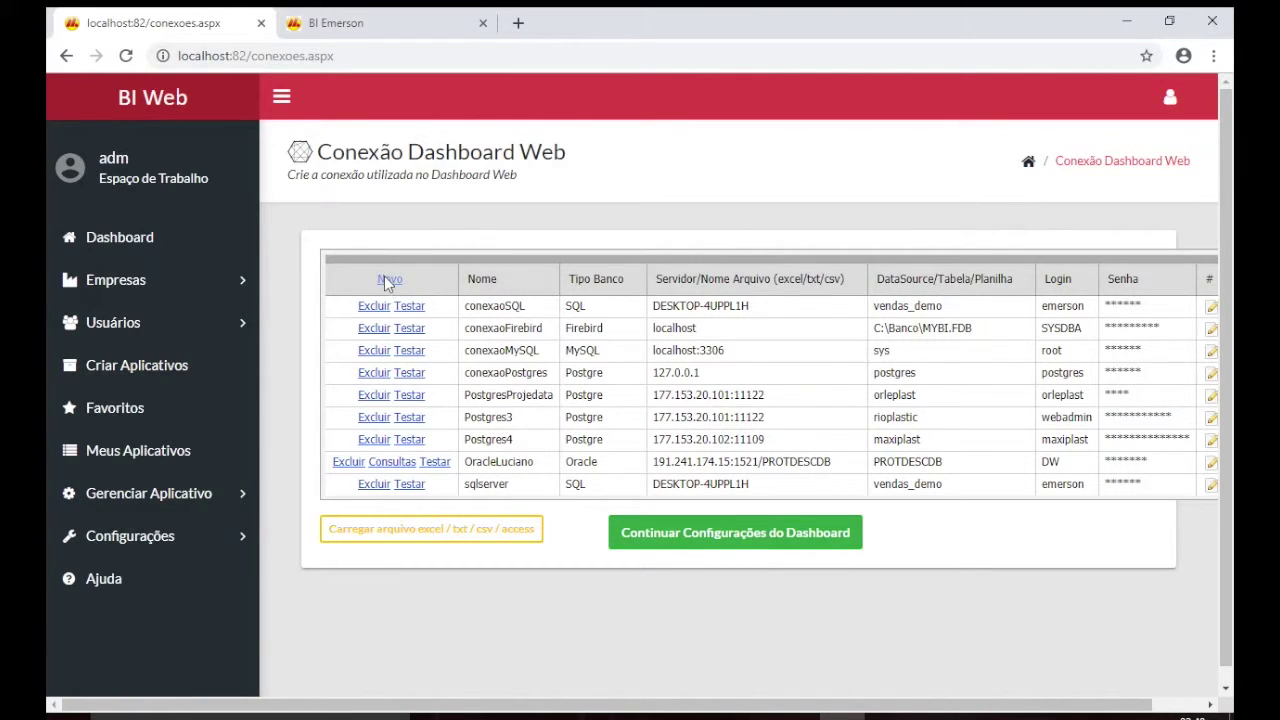
Add a new connection row named ConexaoSQLExemplo with database type SQL.
click(388, 281)
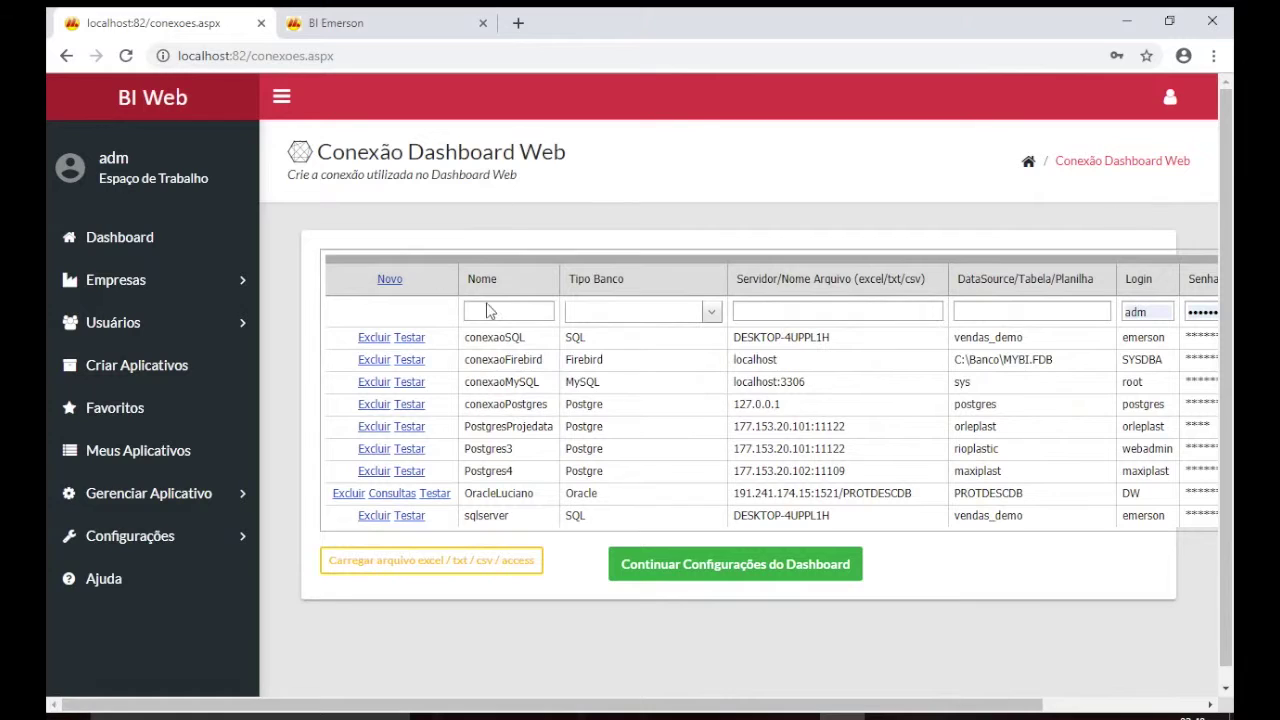
click(510, 313)
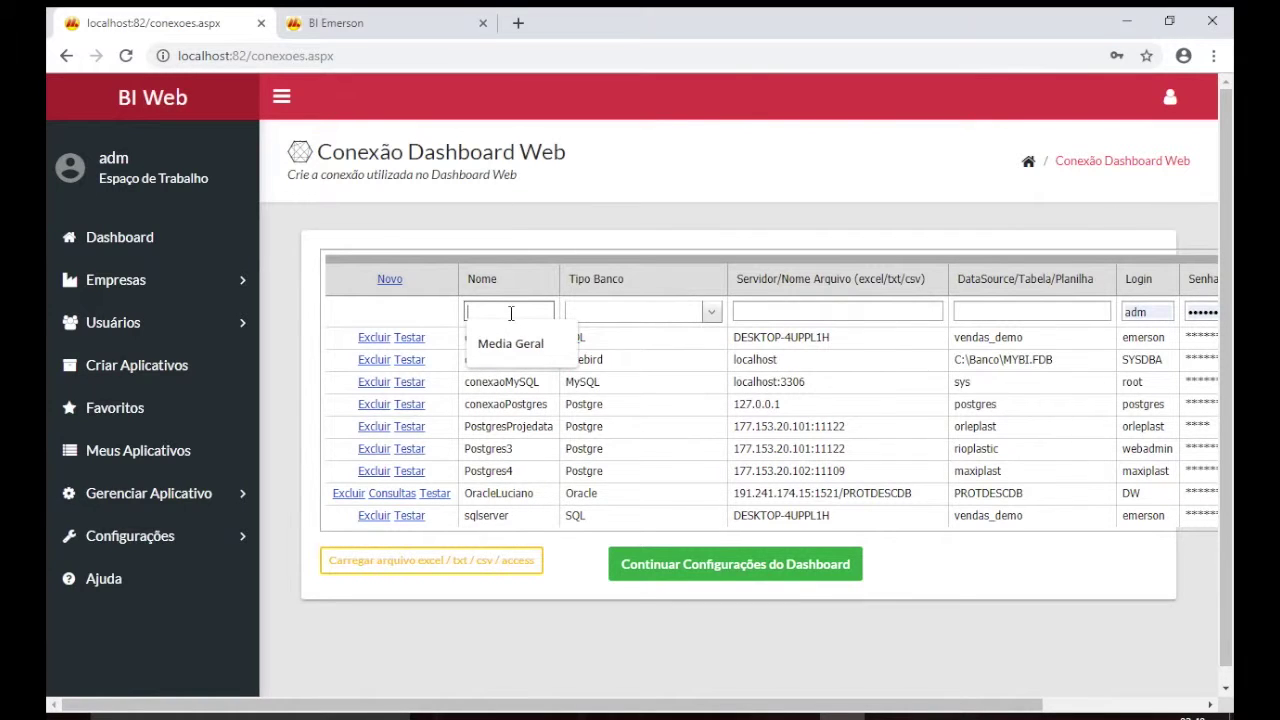
text(ConexaoSQ)
text(LExe)
text(mplo)
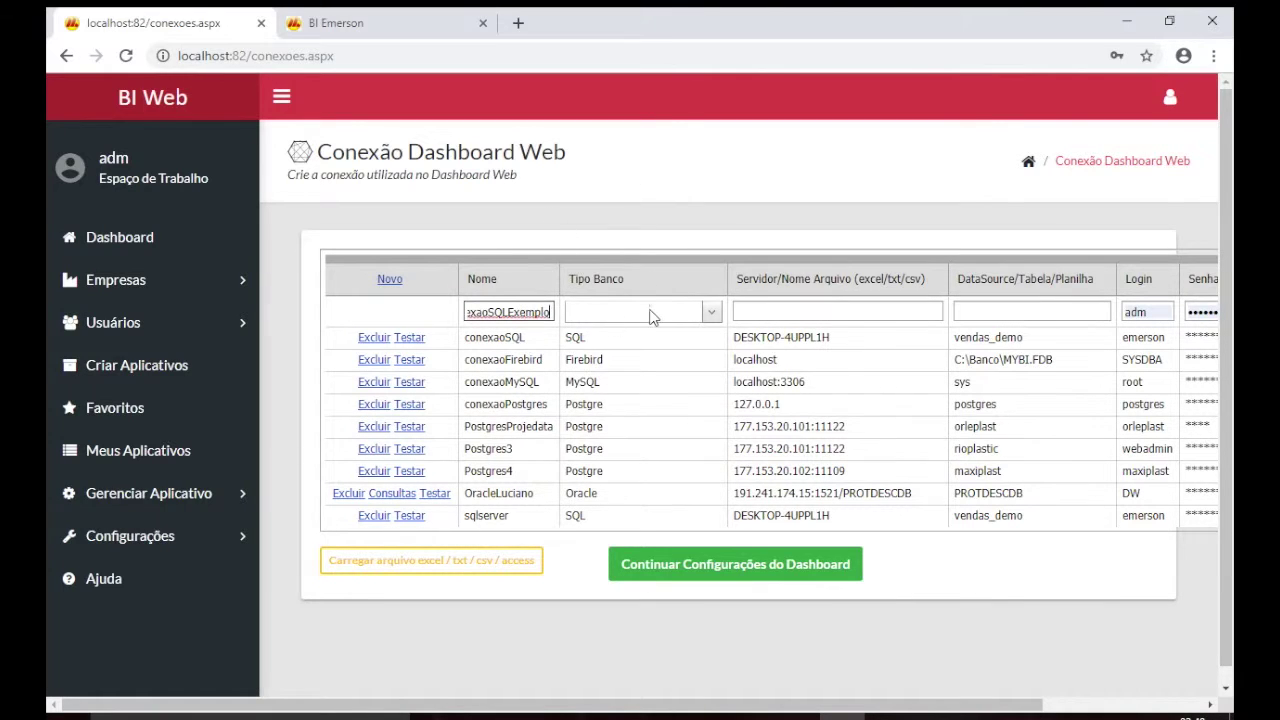
click(711, 316)
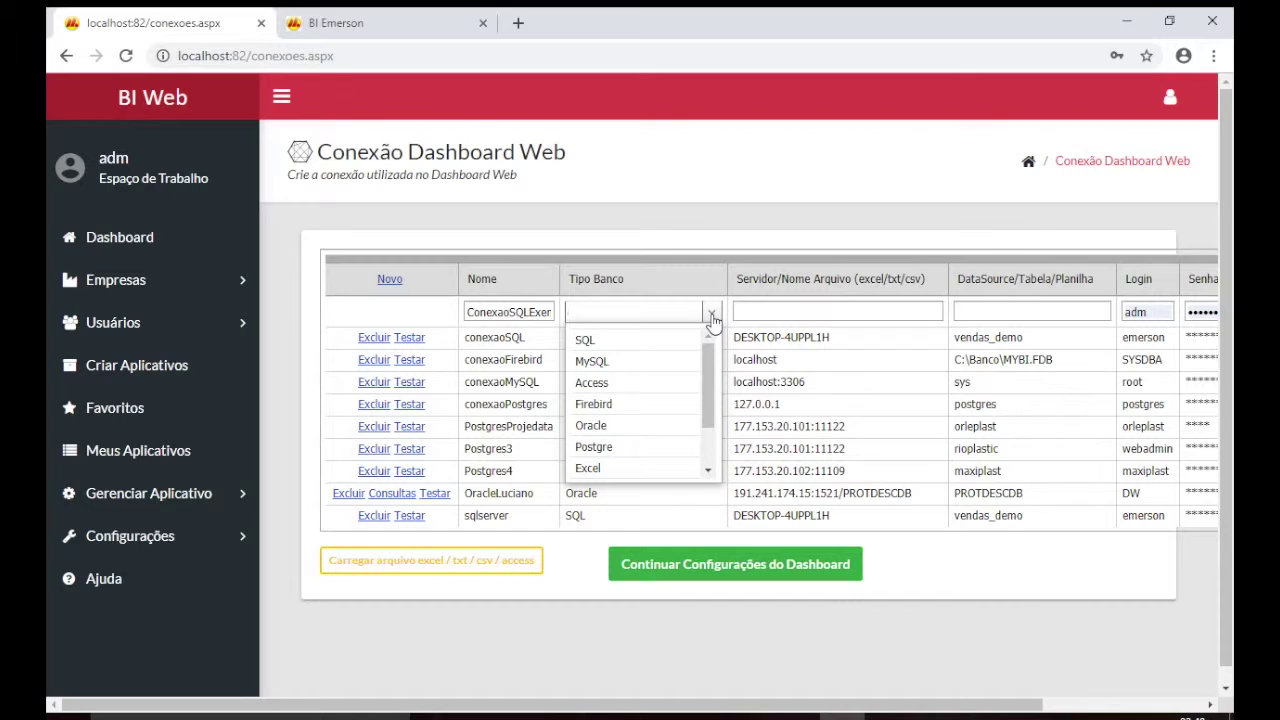
scroll(659, 384, down, 3)
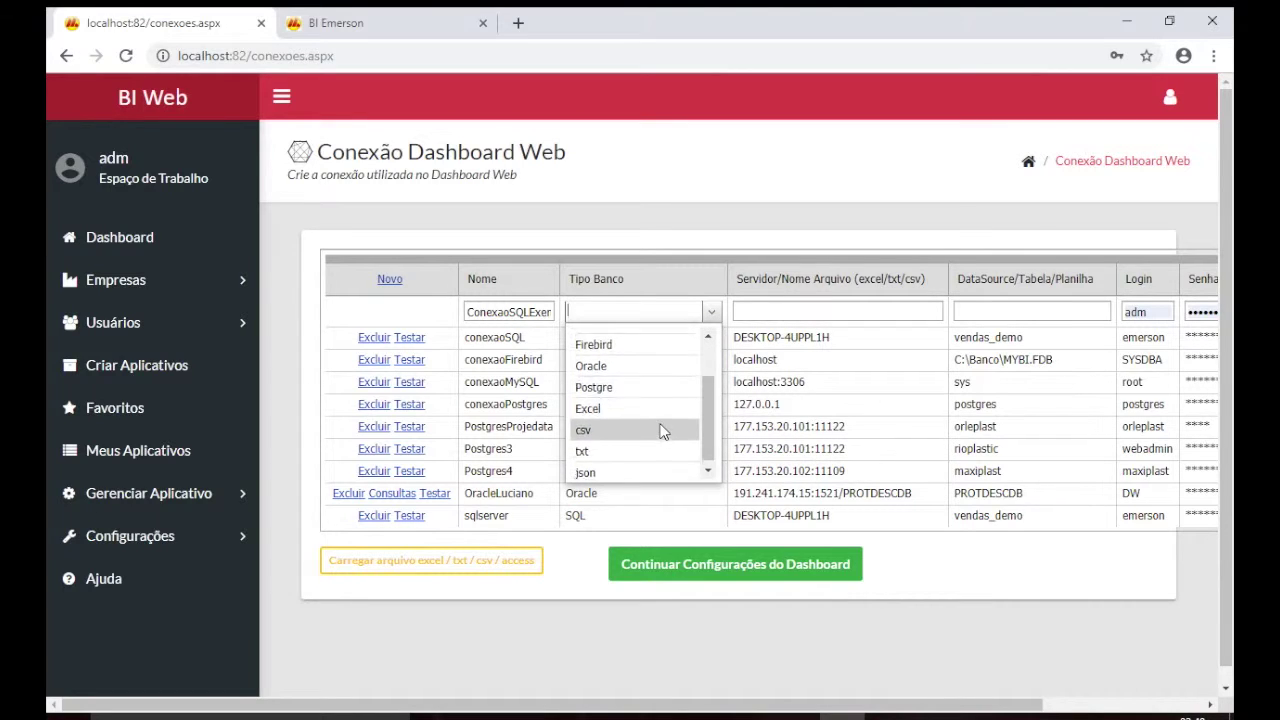
scroll(663, 428, up, 3)
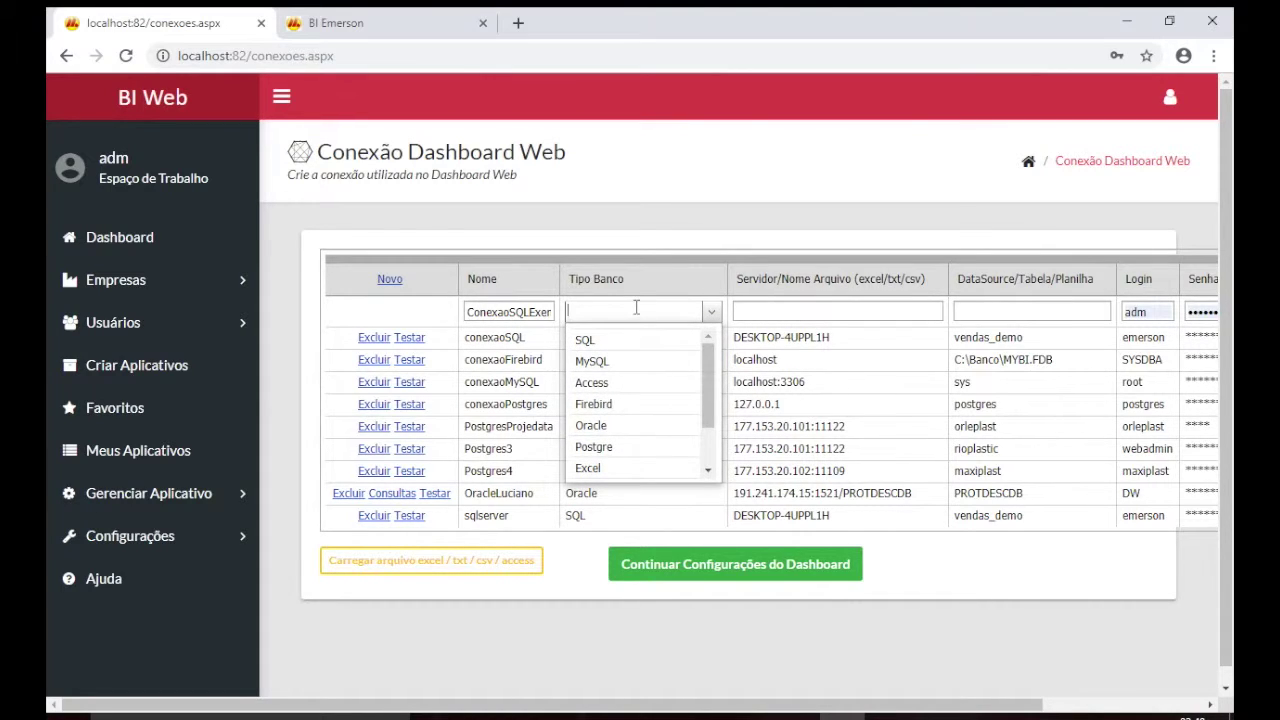
click(628, 342)
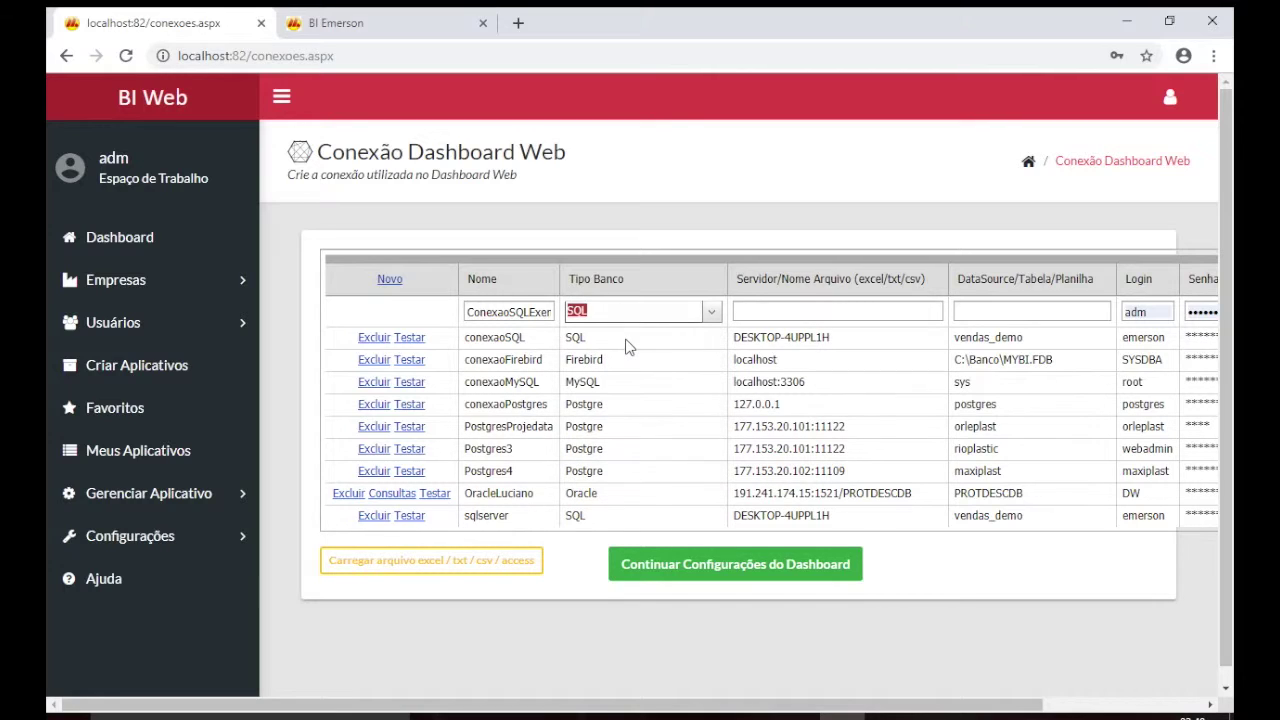
Set the connection's server to DESKTOP-4UPPL1H and its data source to vendas_demo.
triple_click(800, 340)
key(ctrl+c)
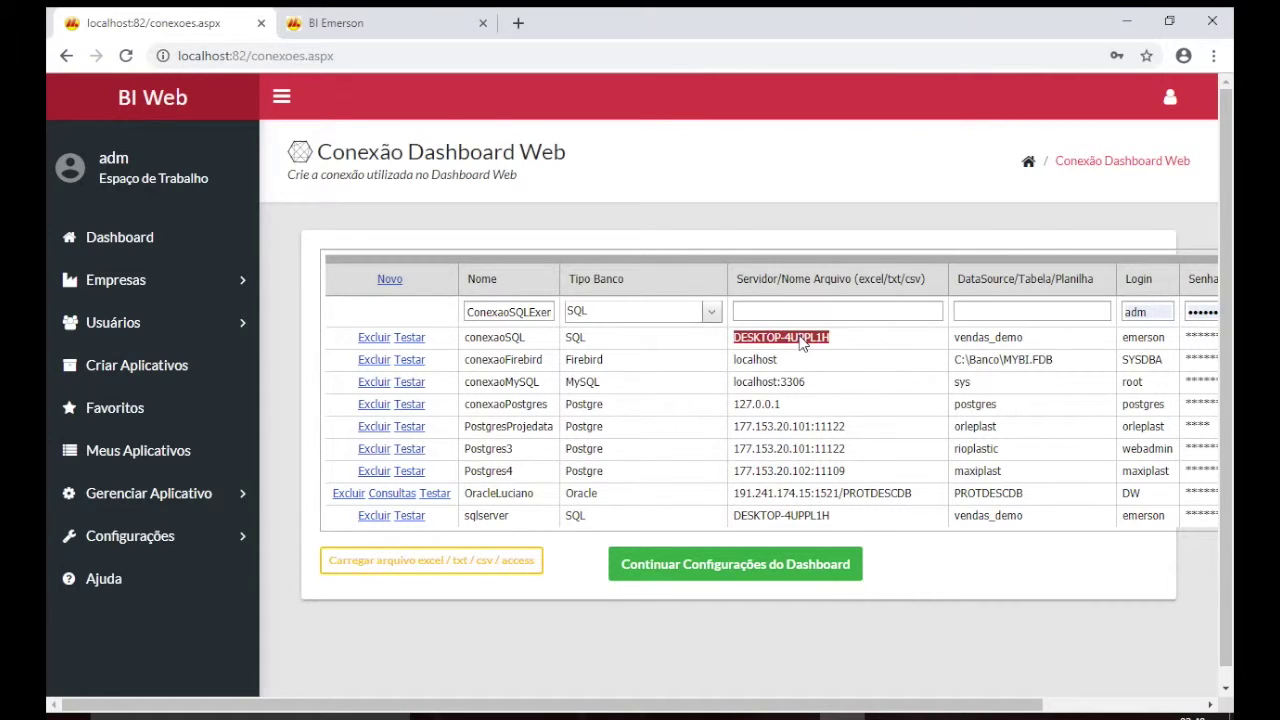
click(818, 311)
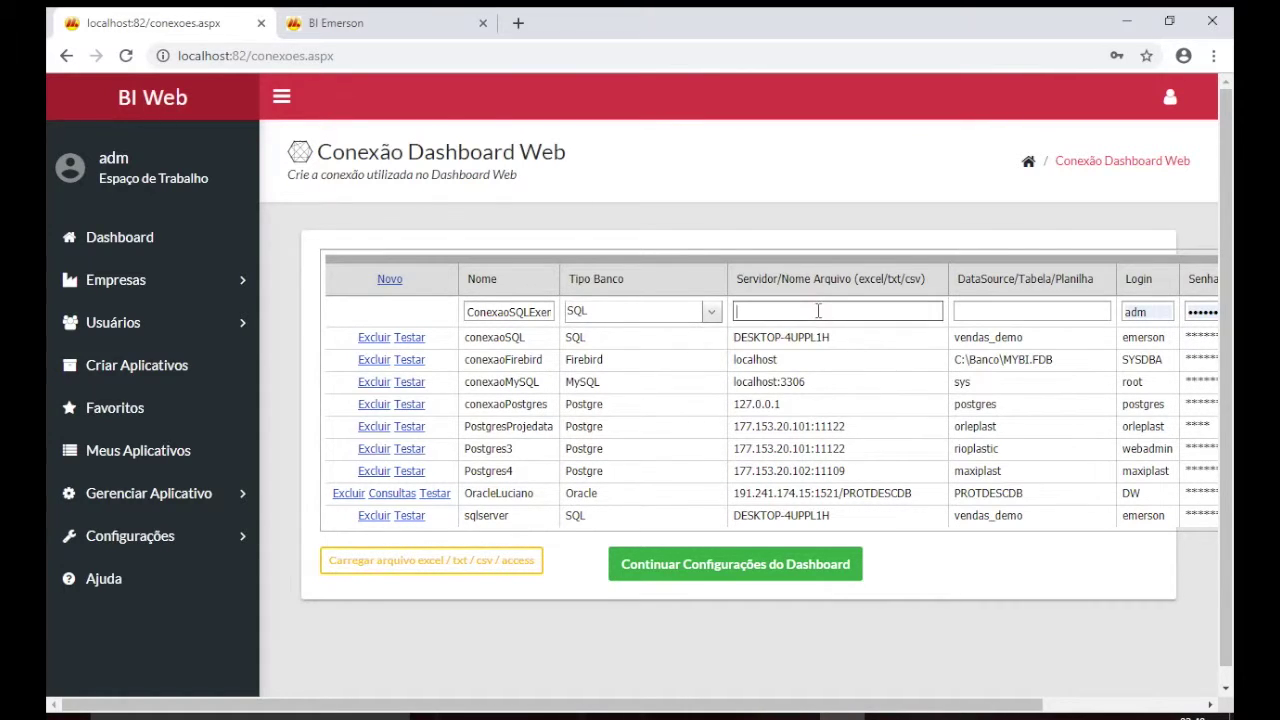
key(ctrl+v)
key(BackSpace)
text(H)
click(1024, 312)
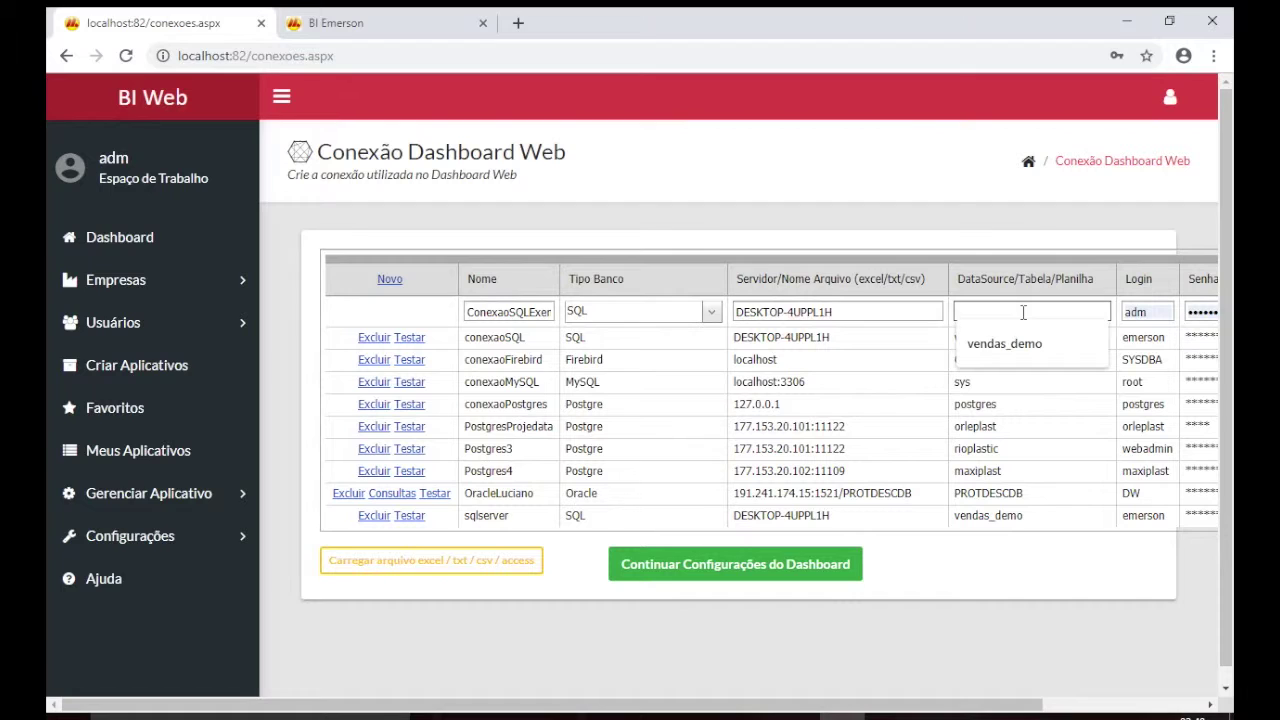
click(1026, 344)
Enter the connection's login name and password, then save it.
scroll(930, 380, right, 3)
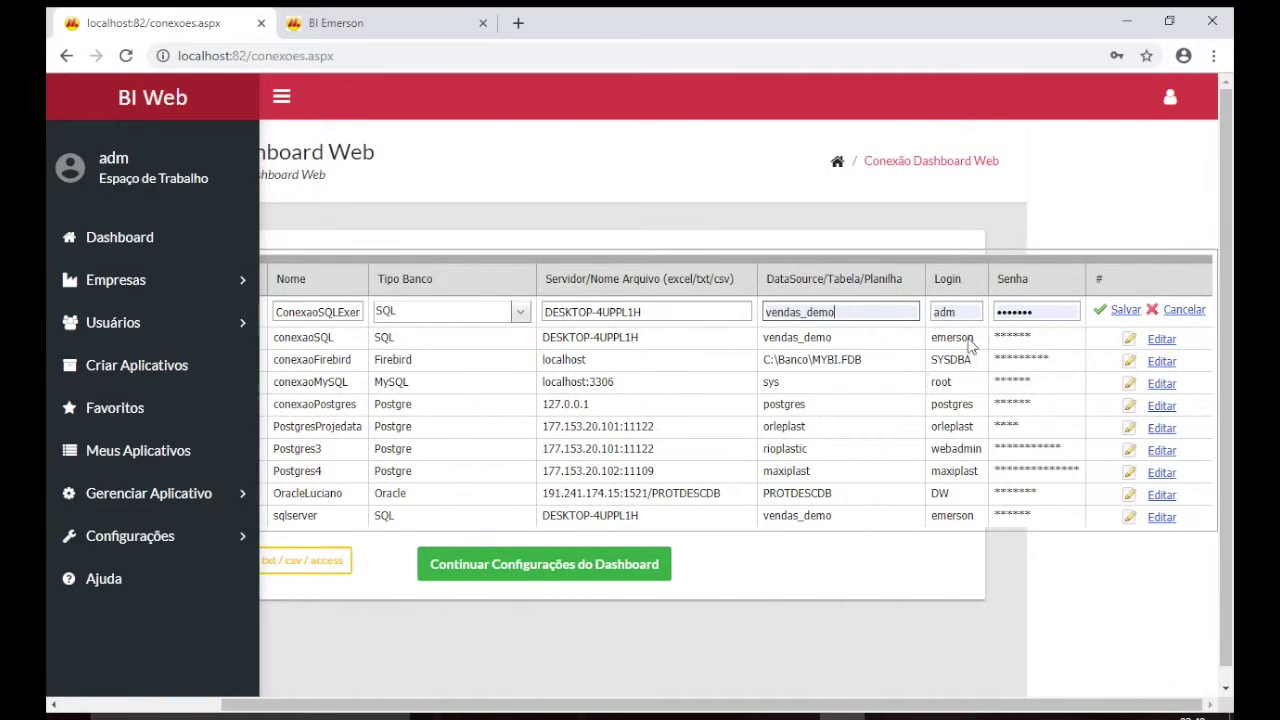
double_click(967, 310)
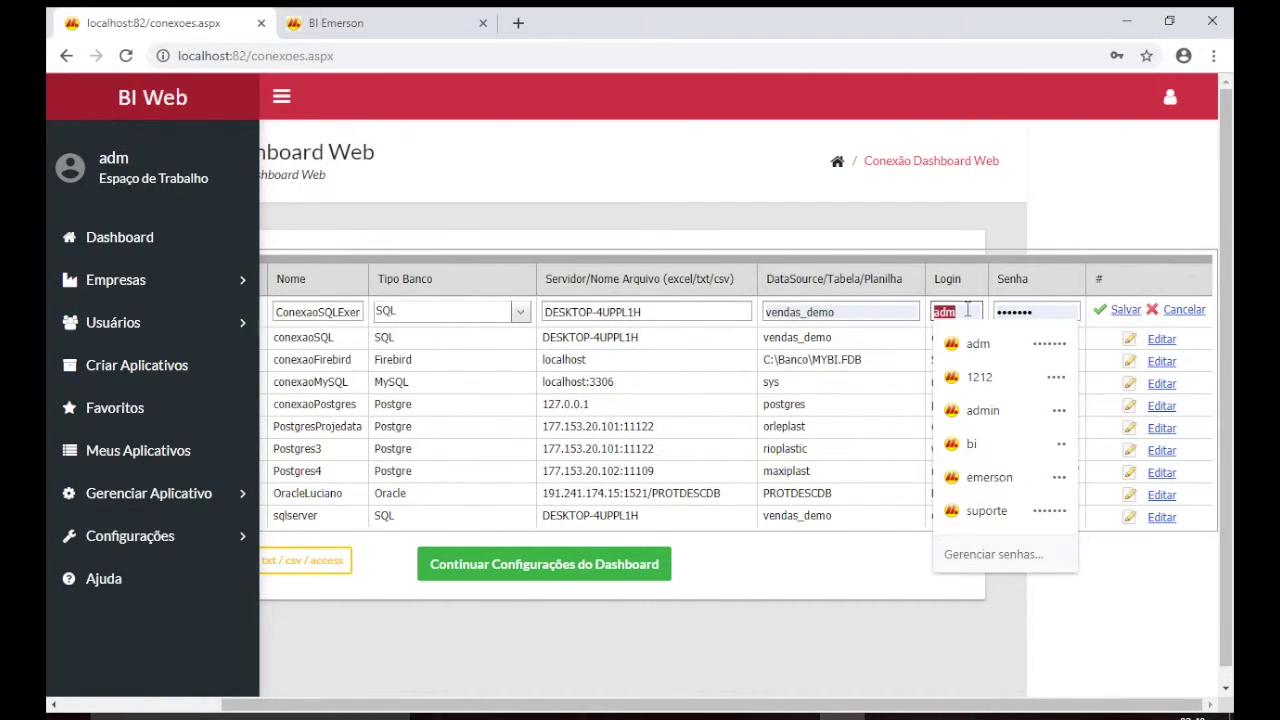
text(emerson)
key(Tab)
text(123456)
click(1124, 311)
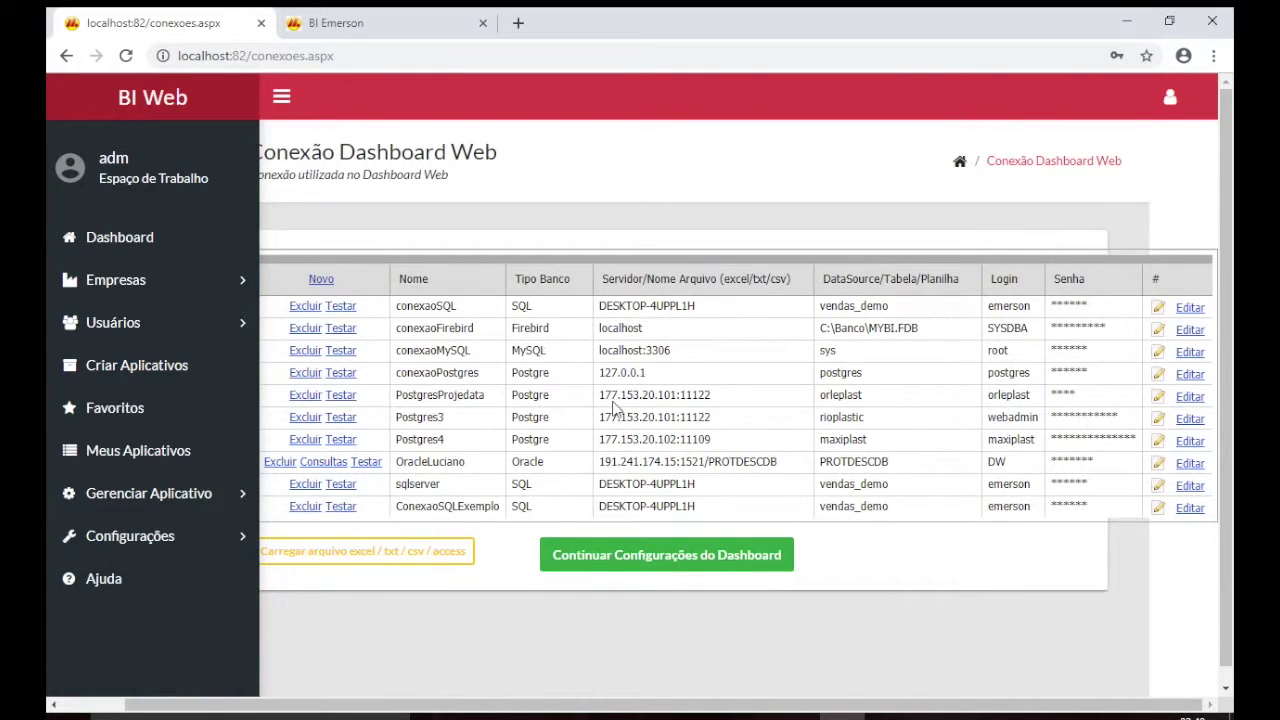
Test the conexaoSQL connection successfully, then continue to the dashboard configuration.
click(410, 293)
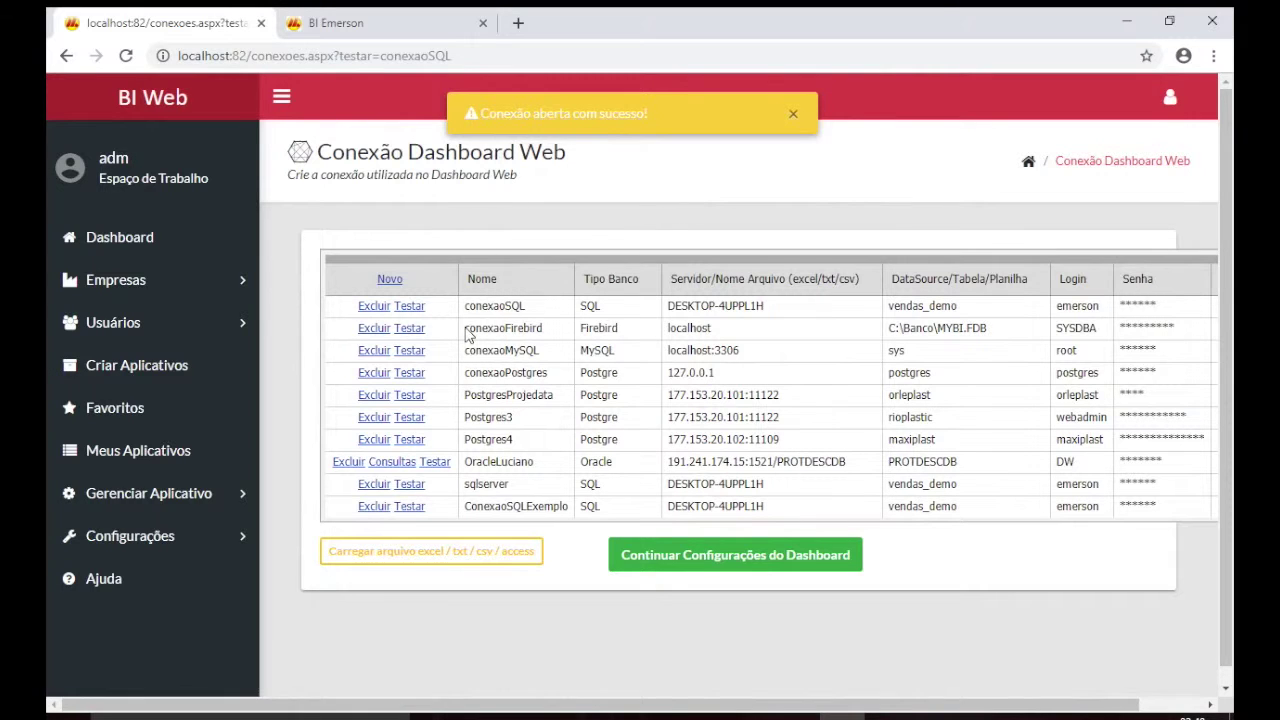
scroll(757, 313, right, 2)
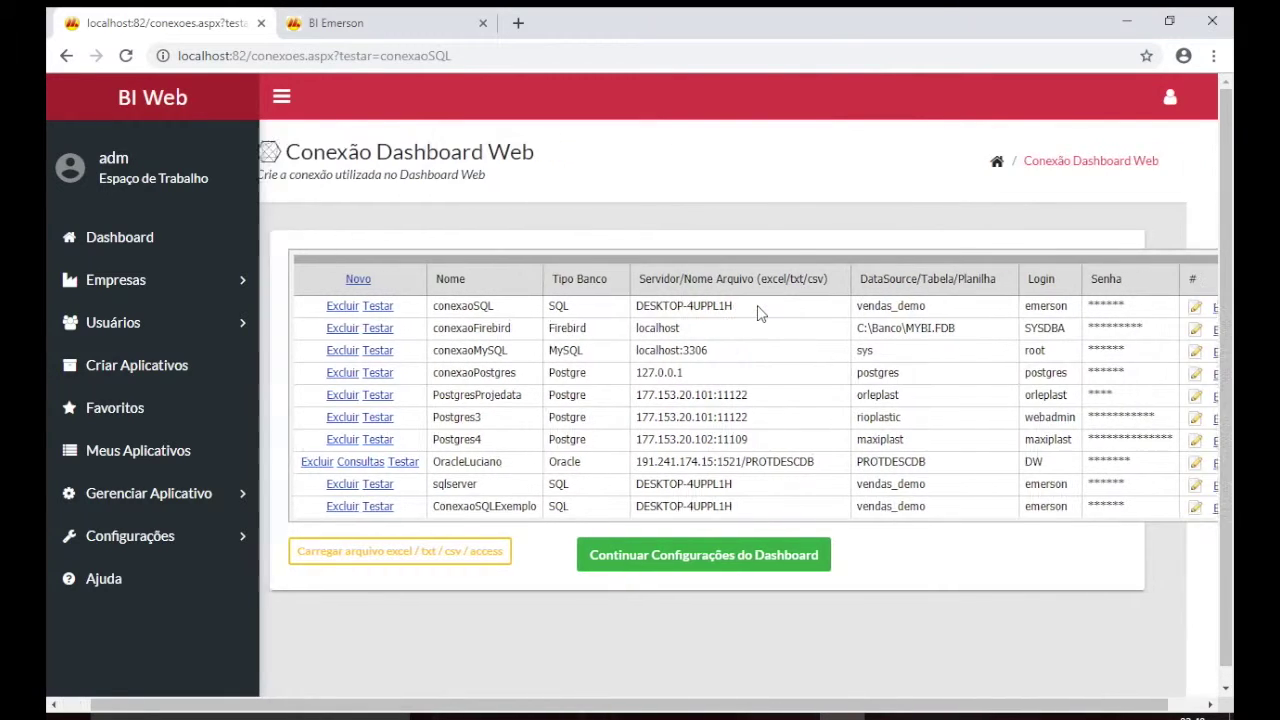
scroll(757, 313, left, 2)
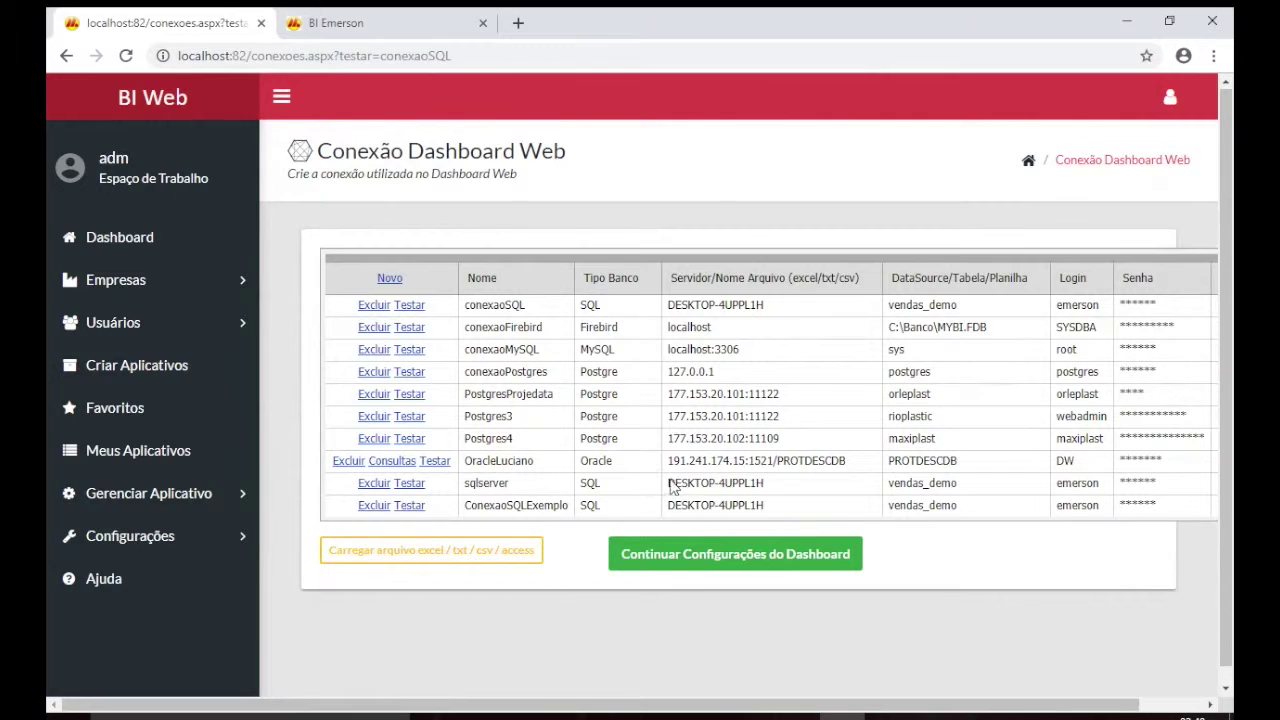
click(725, 562)
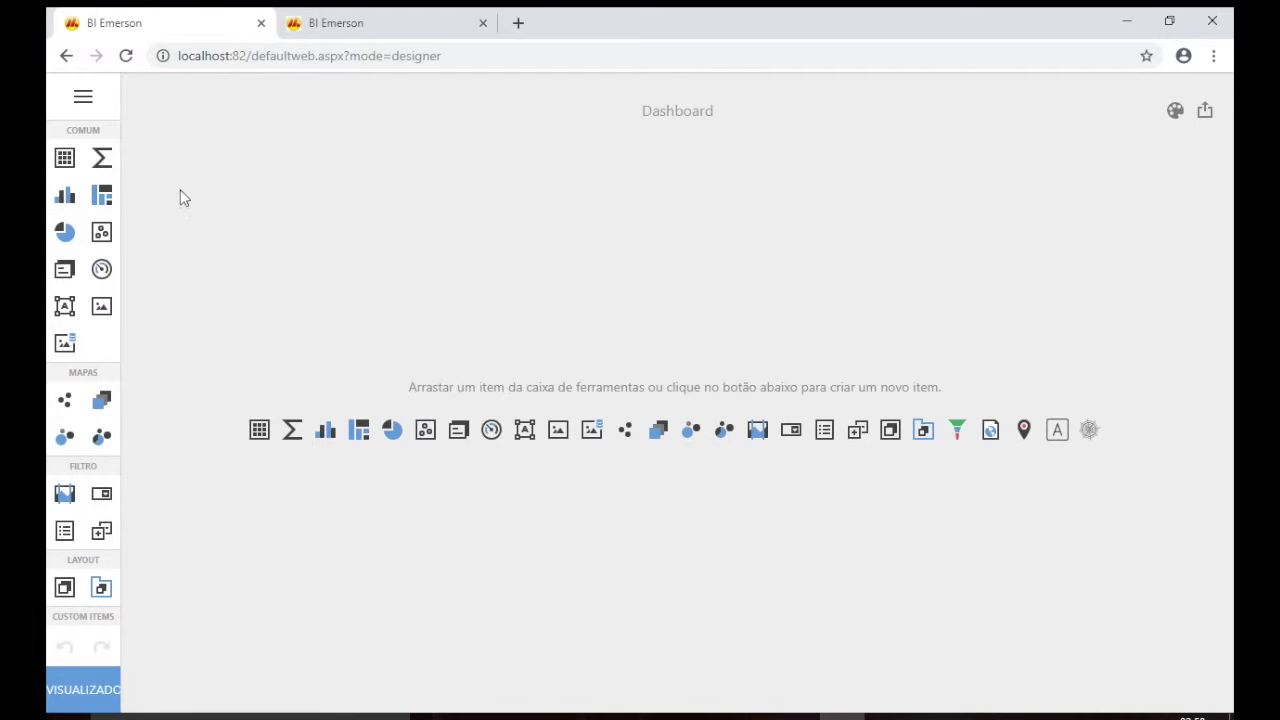
Create a new data source from Fontes de dados using the last SQL connection.
click(85, 99)
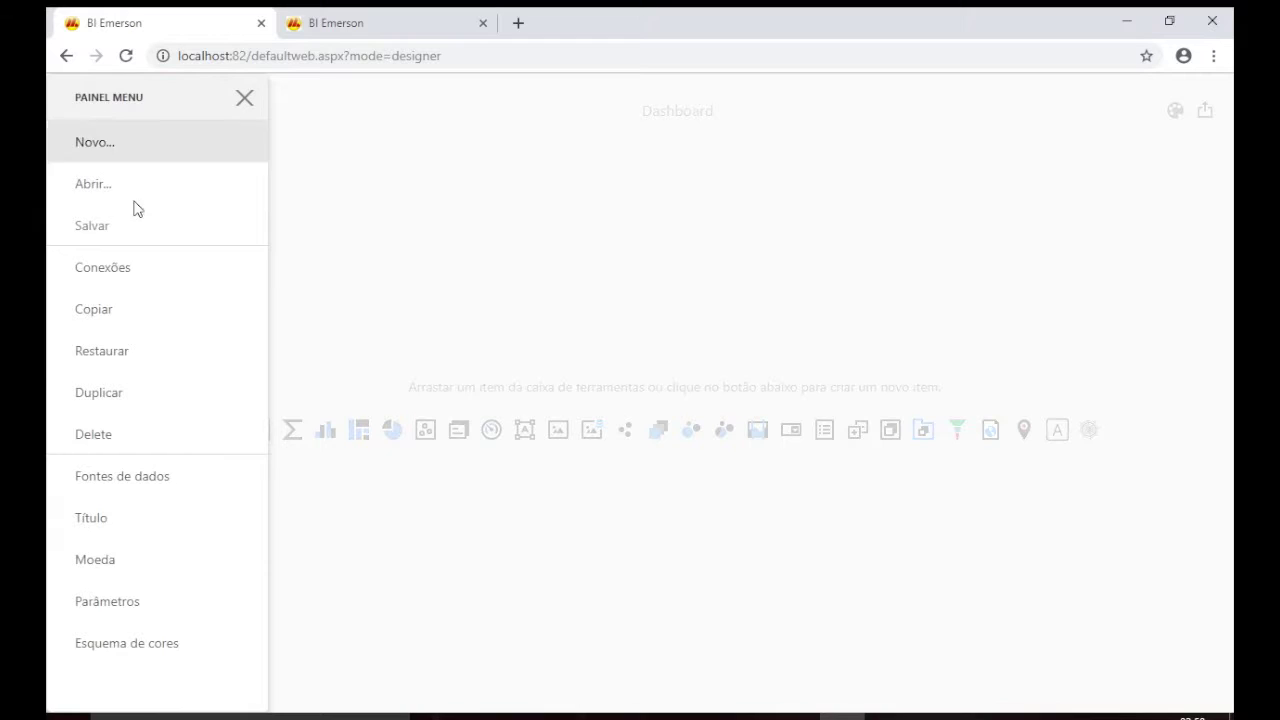
click(145, 486)
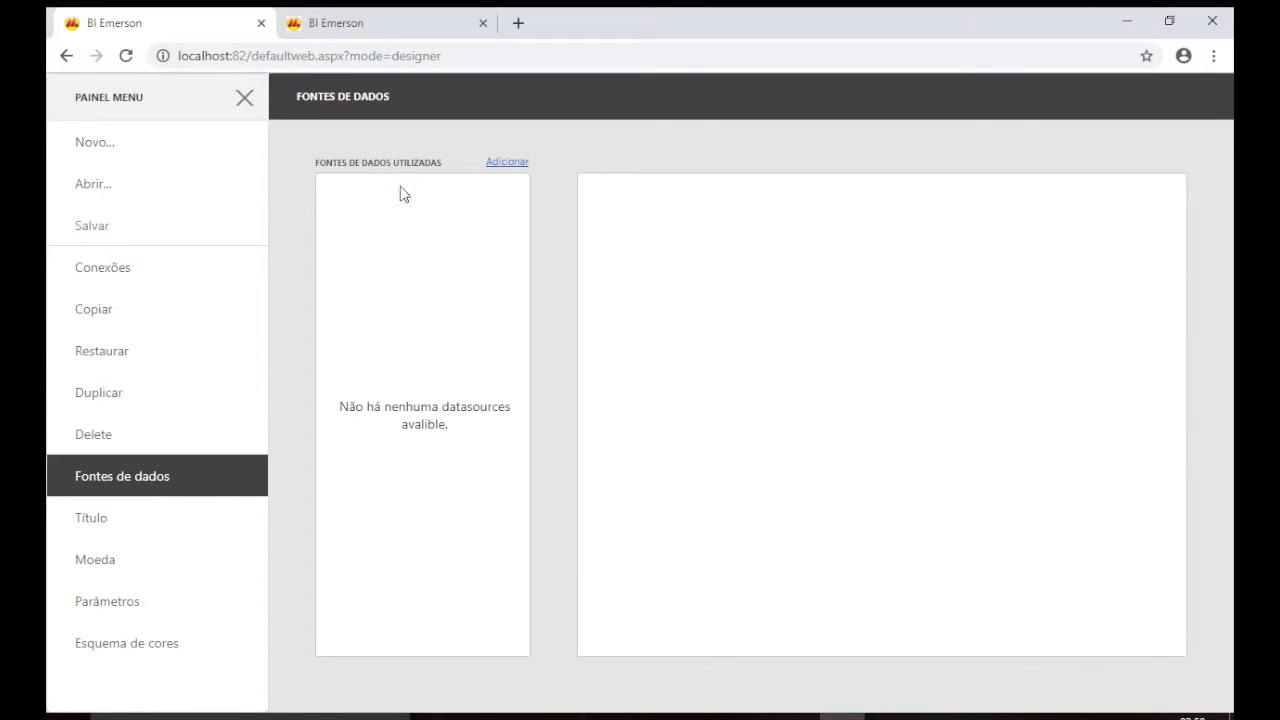
click(517, 163)
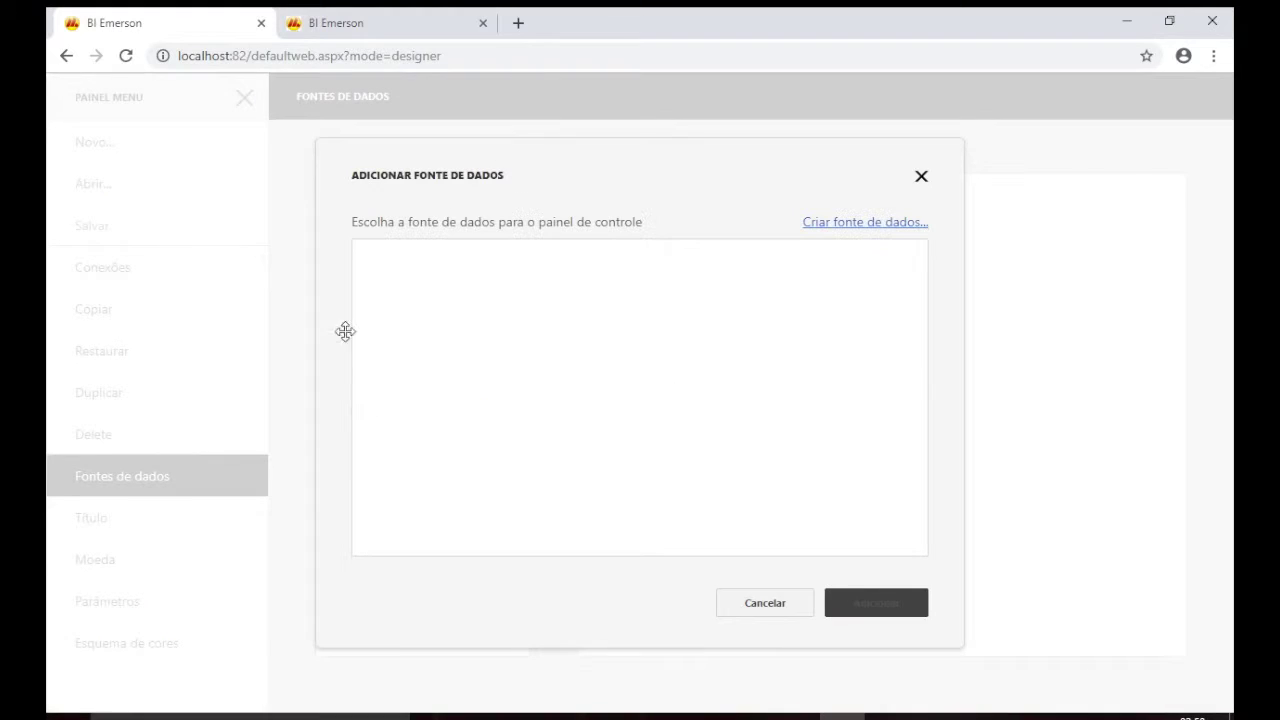
click(852, 229)
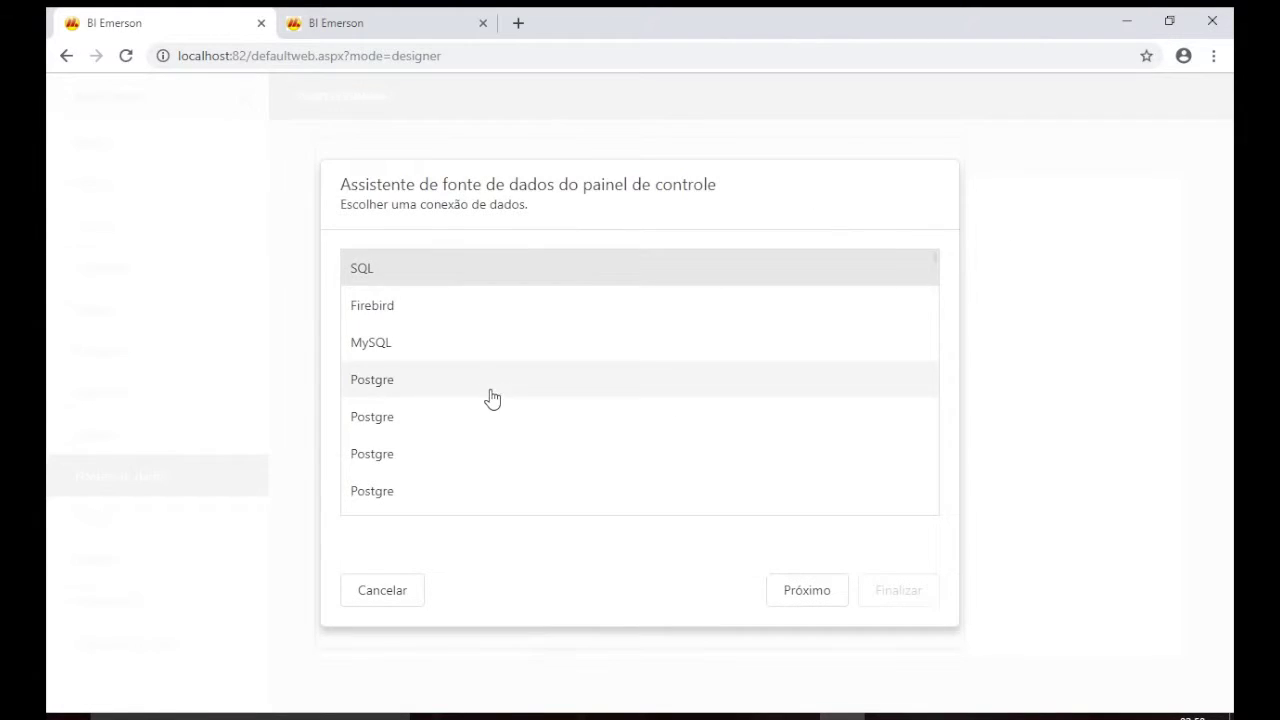
scroll(492, 398, down, 2)
click(395, 494)
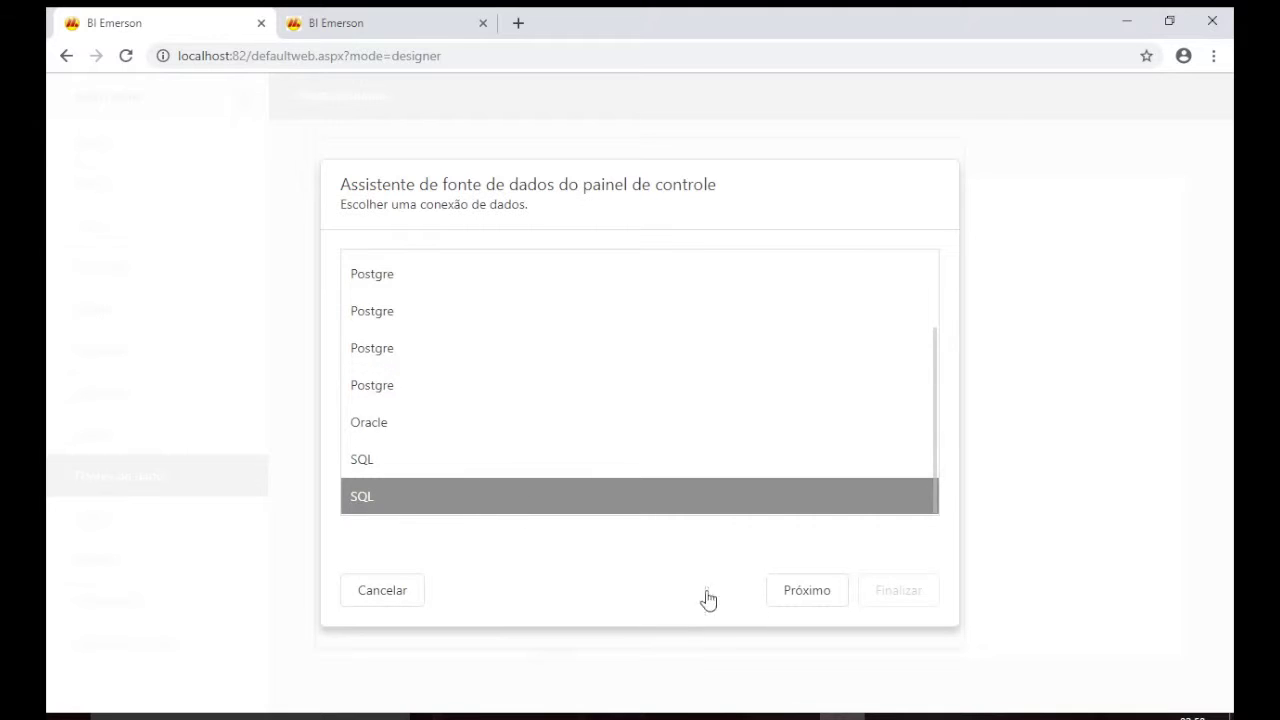
click(810, 597)
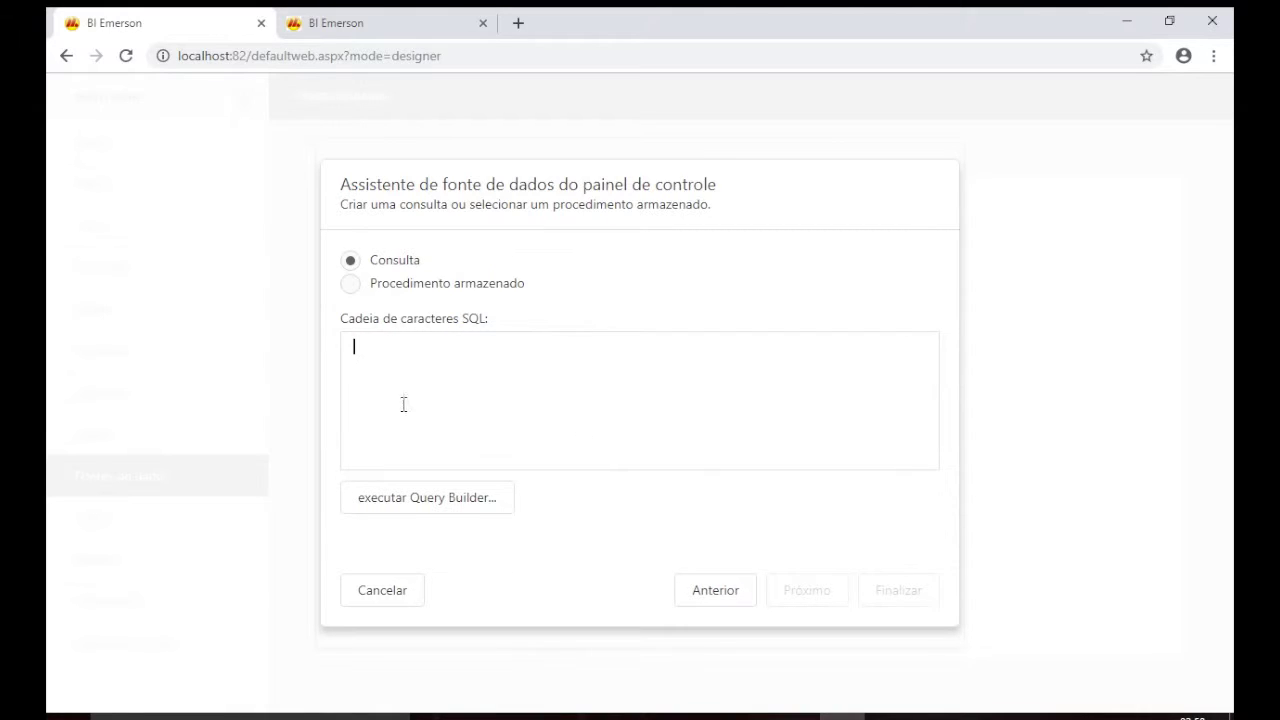
Build a Query Builder query selecting all columns (*) from the vendas_demo table.
click(434, 510)
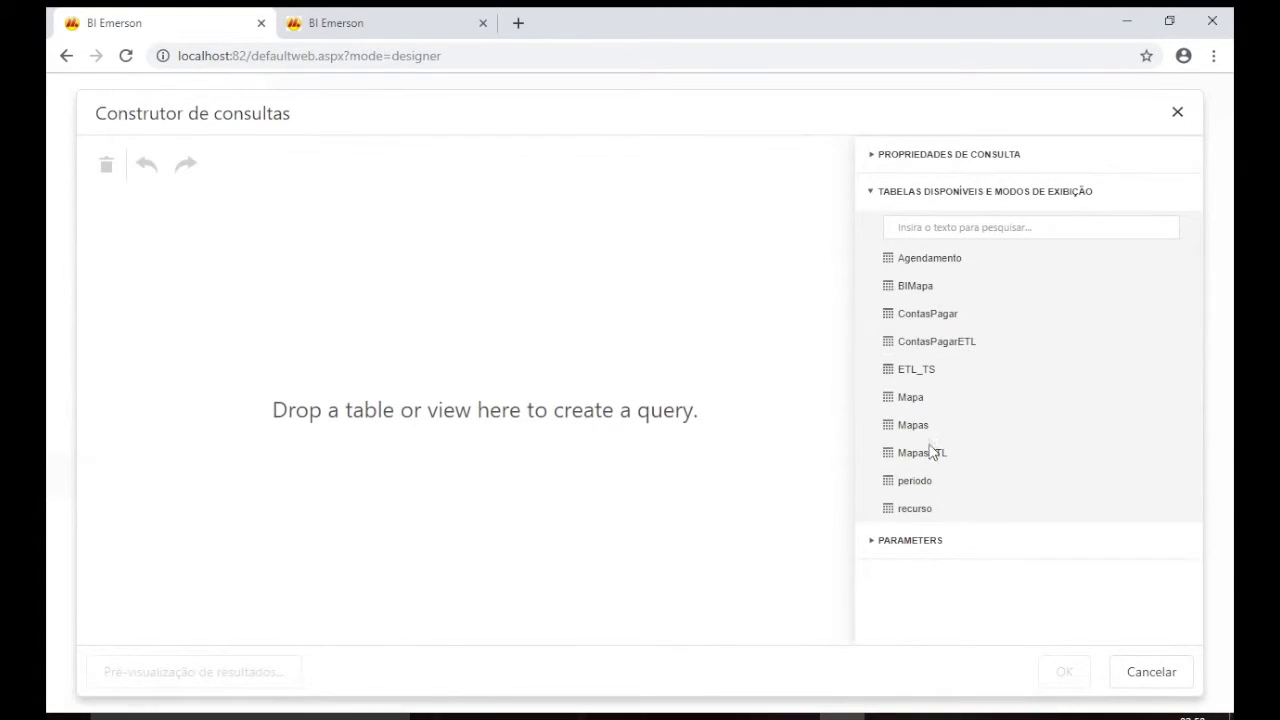
scroll(929, 464, down, 2)
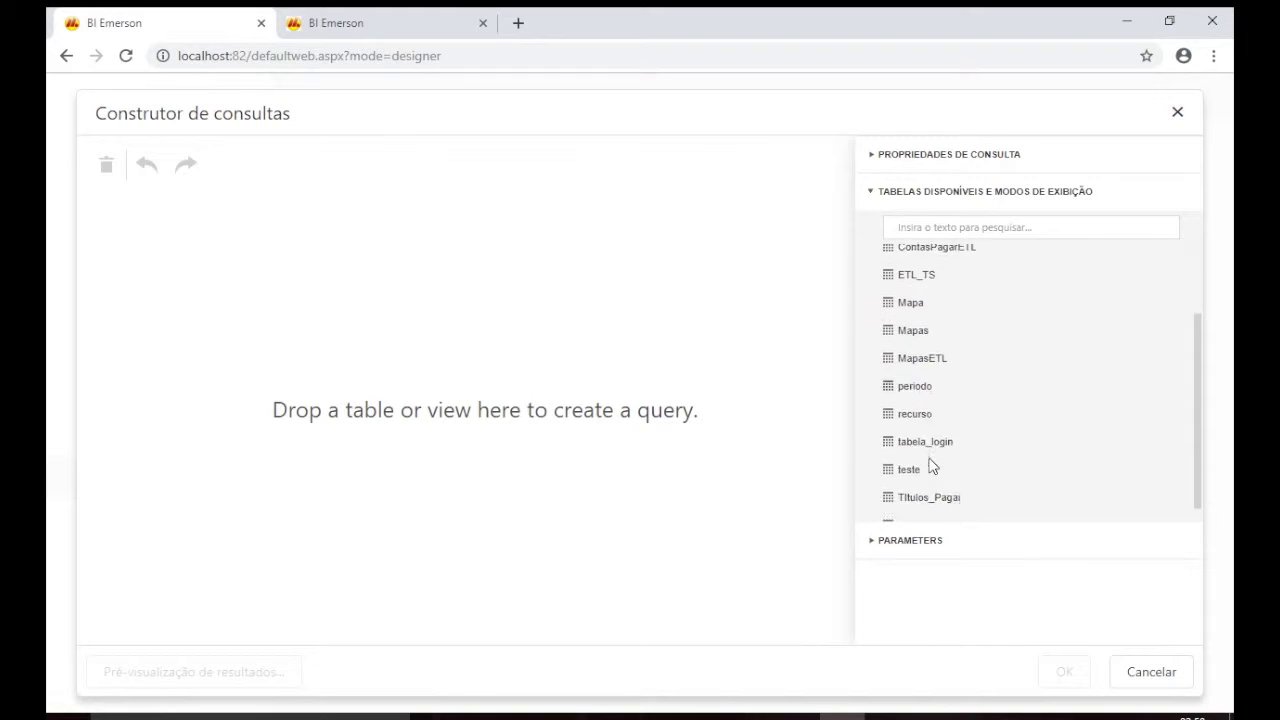
scroll(929, 464, up, 3)
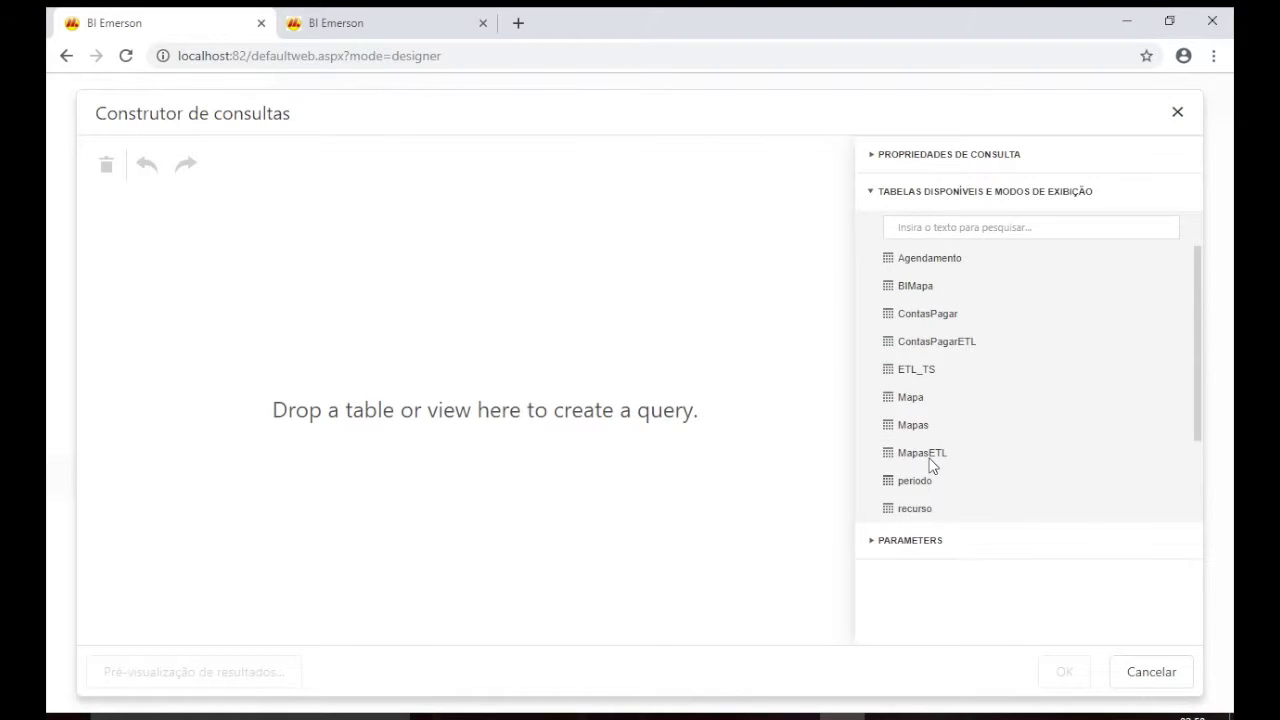
scroll(952, 440, down, 2)
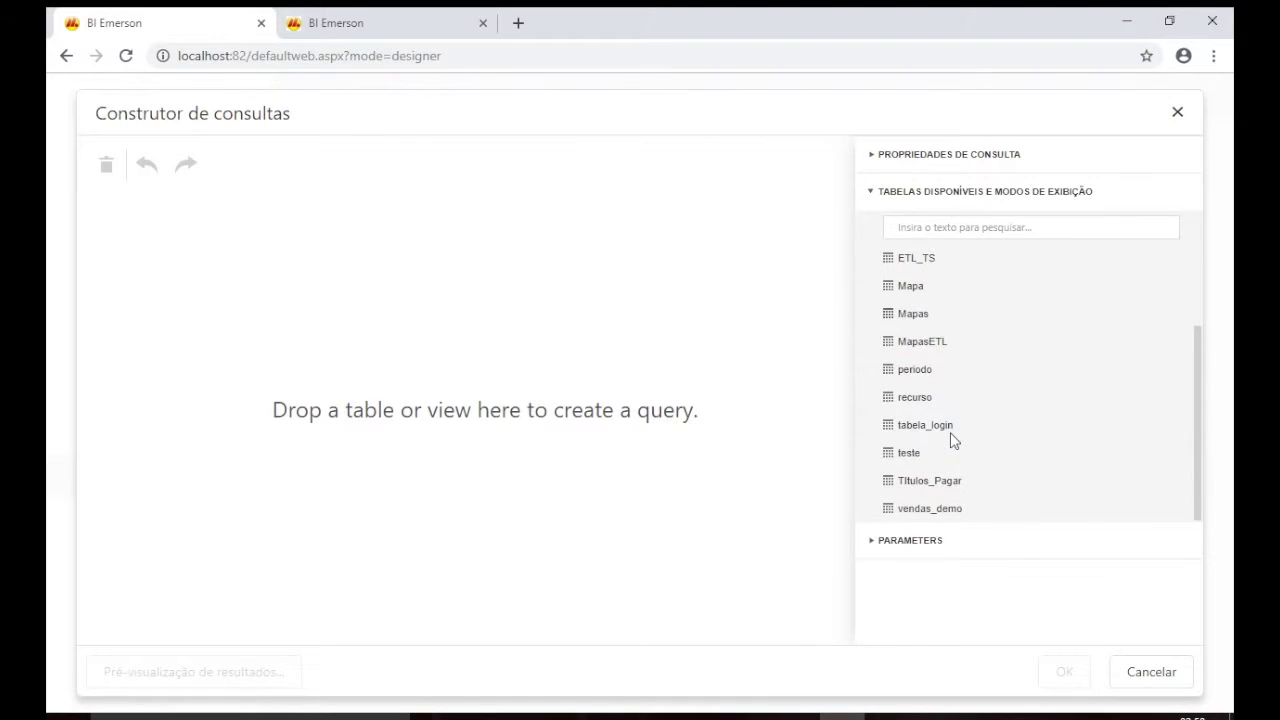
double_click(958, 510)
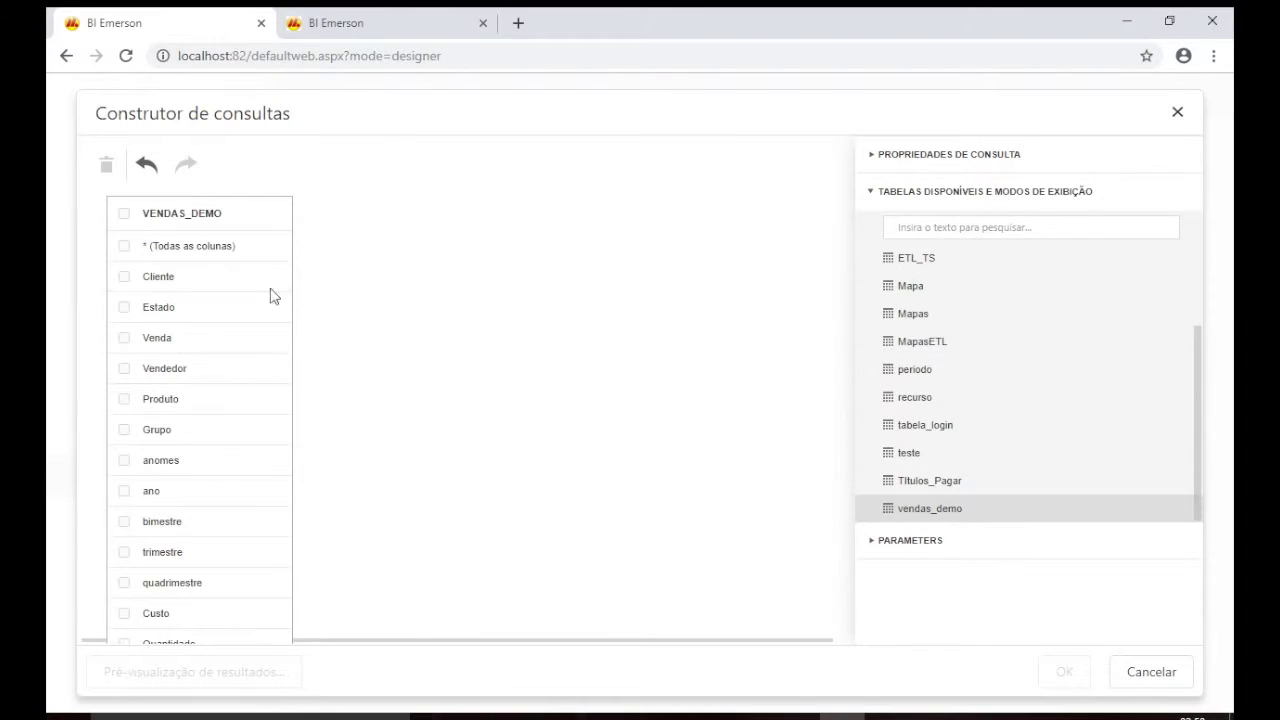
click(124, 247)
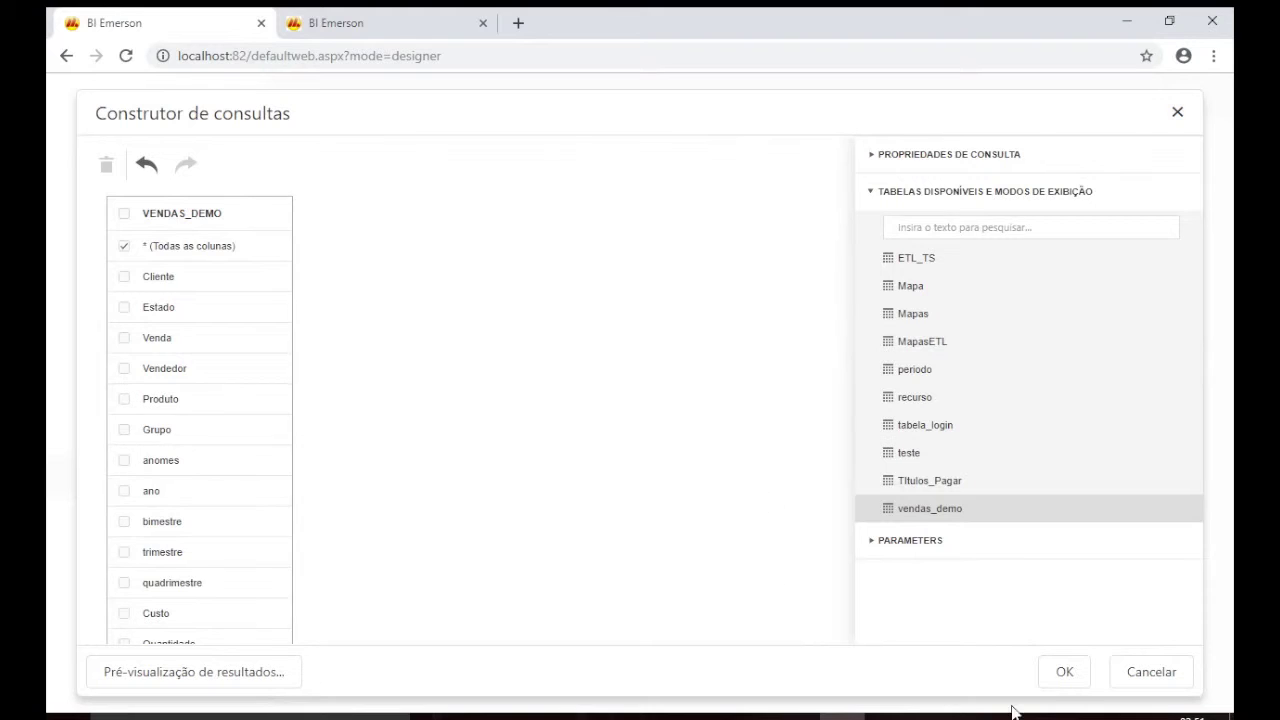
click(1064, 672)
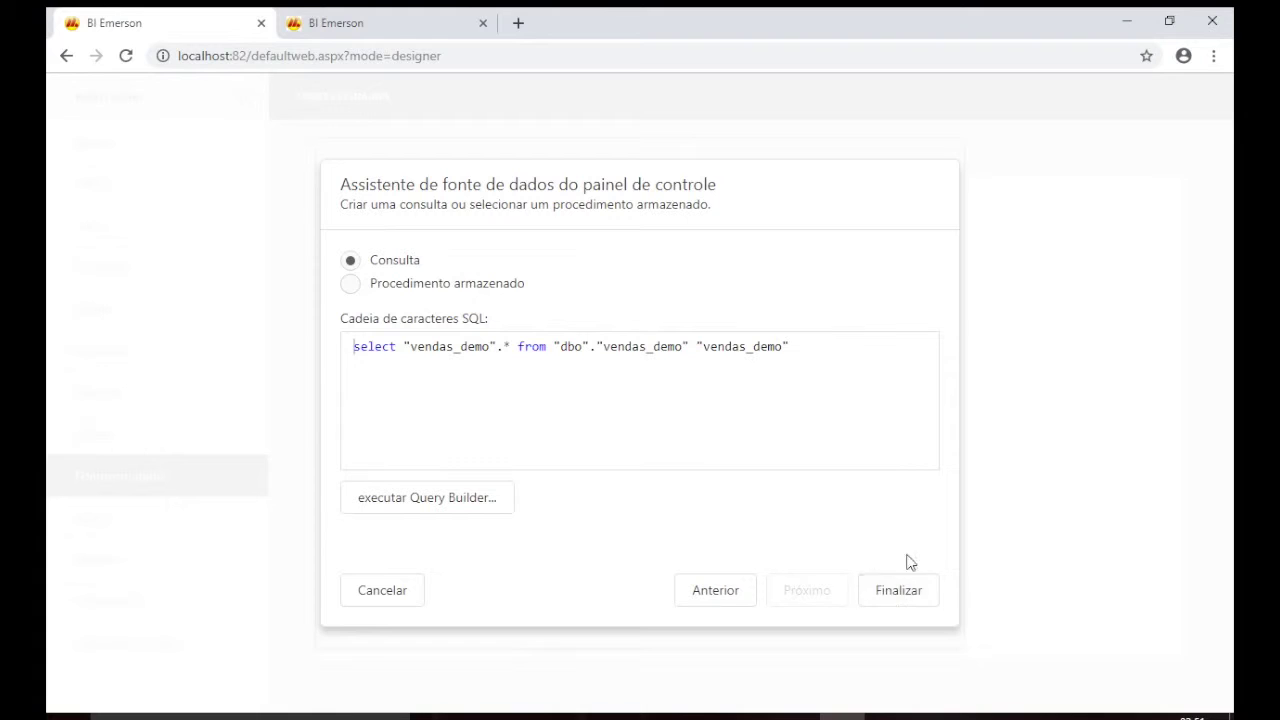
Finish the wizard and add vendas_demo to the dashboard's data sources.
click(906, 594)
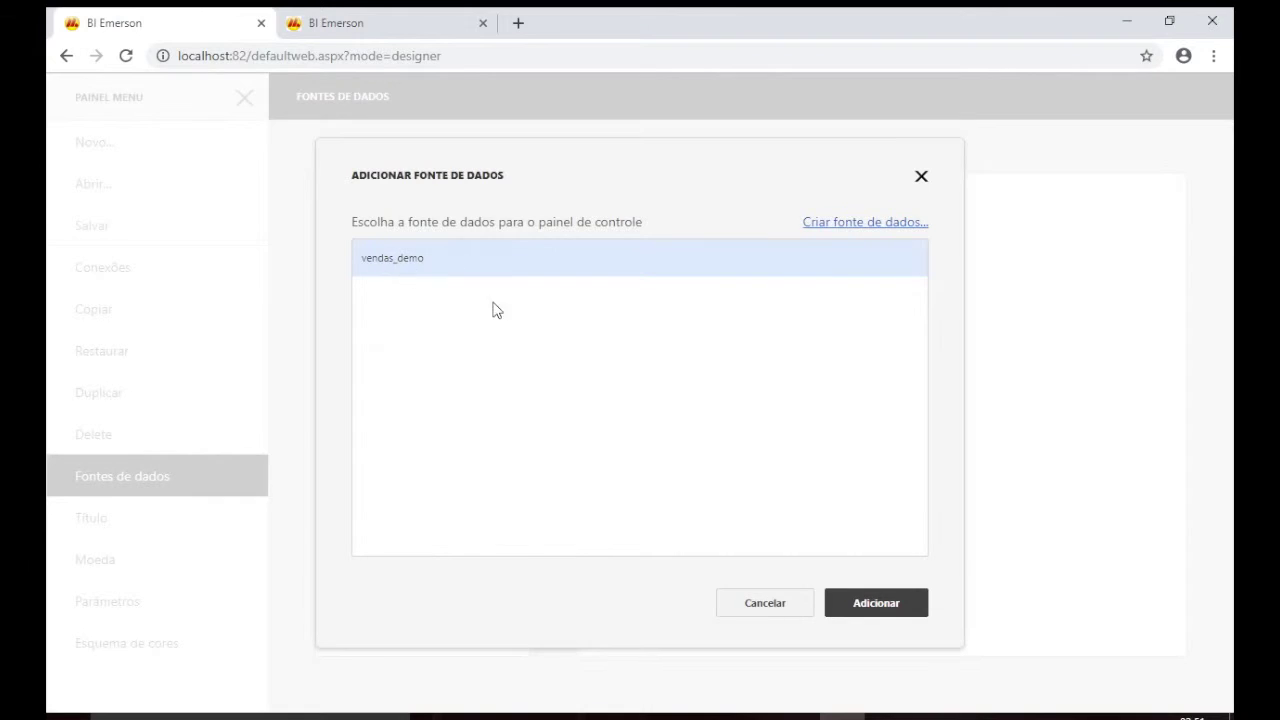
click(886, 614)
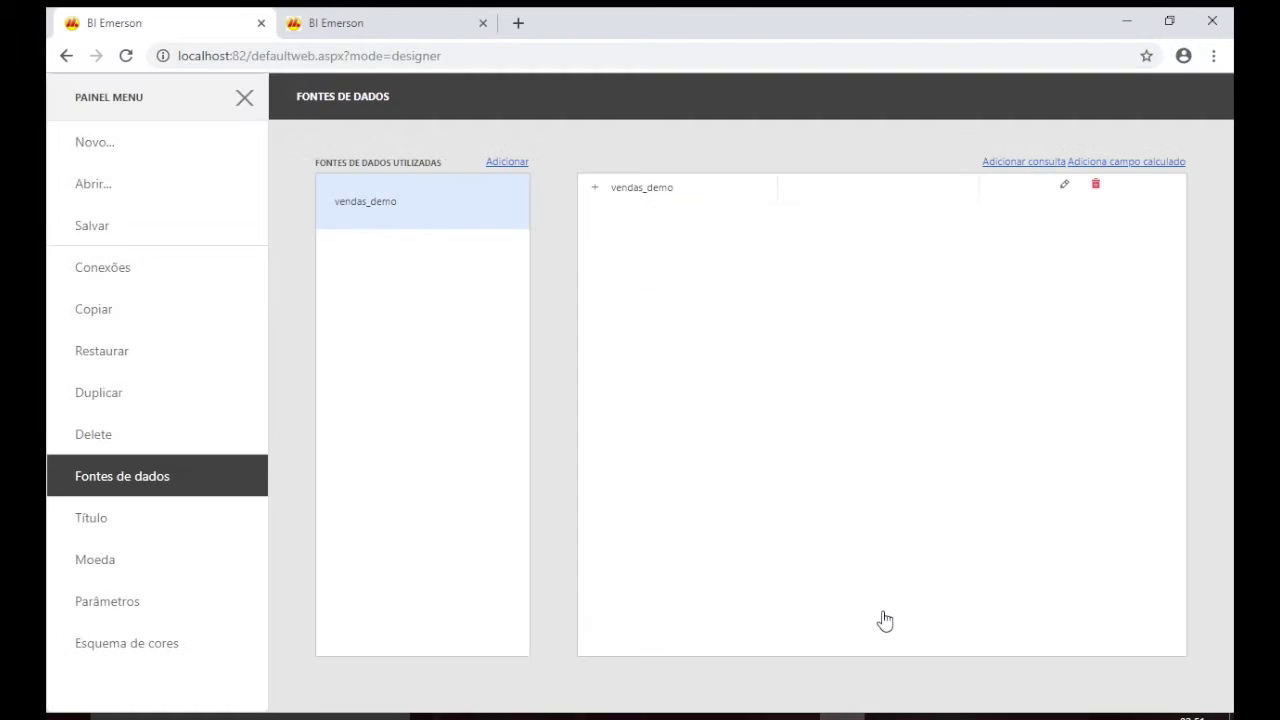
mouse_move(433, 213)
Add a chart item to the dashboard and bind summed Venda as its value.
click(244, 102)
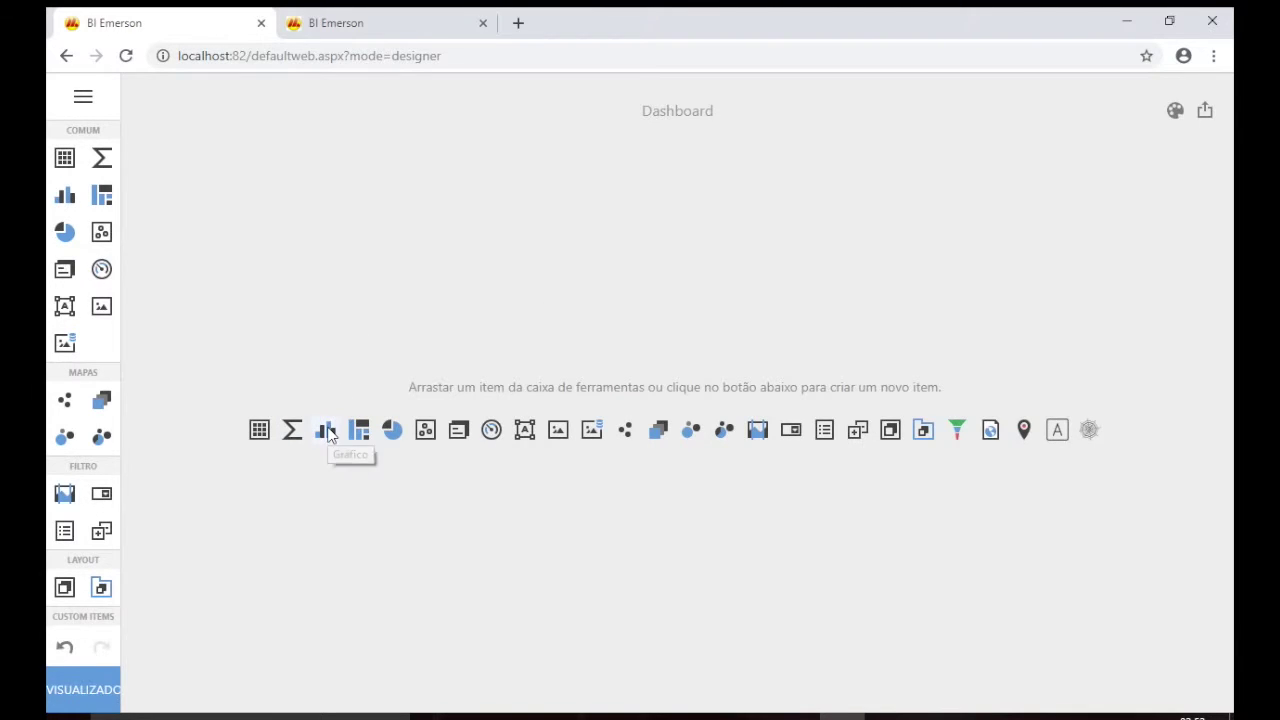
click(330, 430)
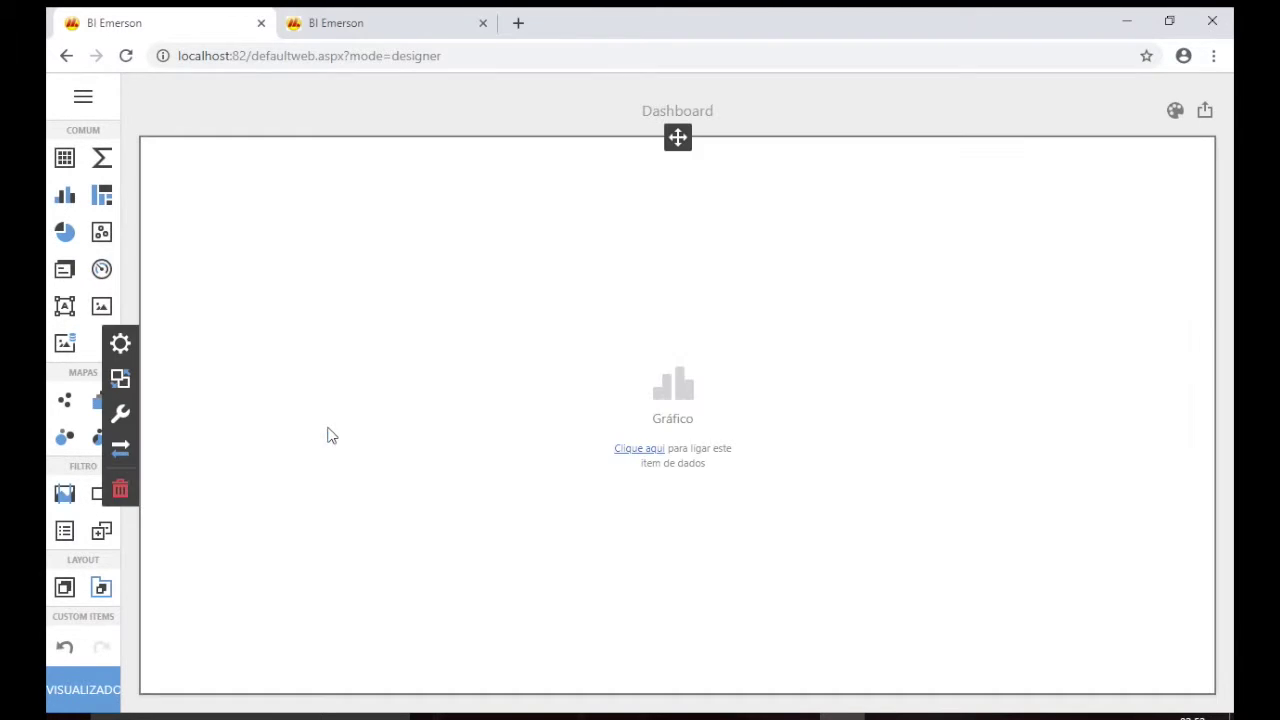
click(636, 452)
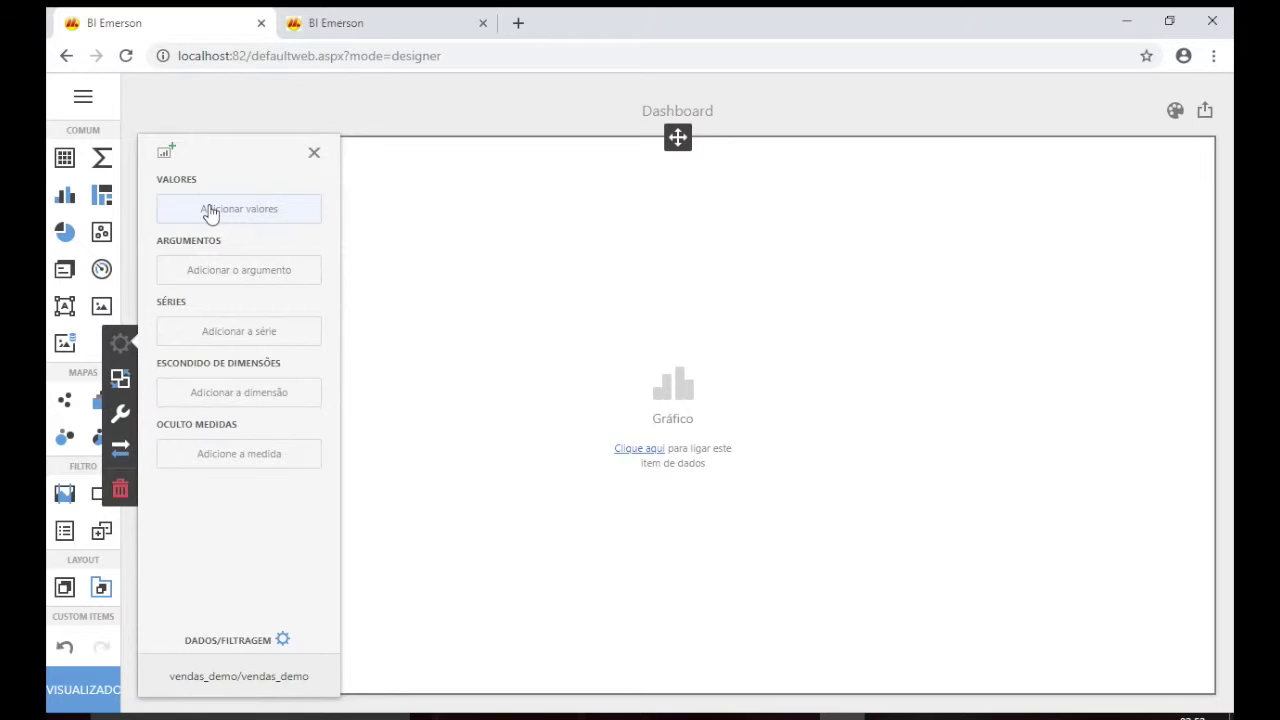
click(210, 212)
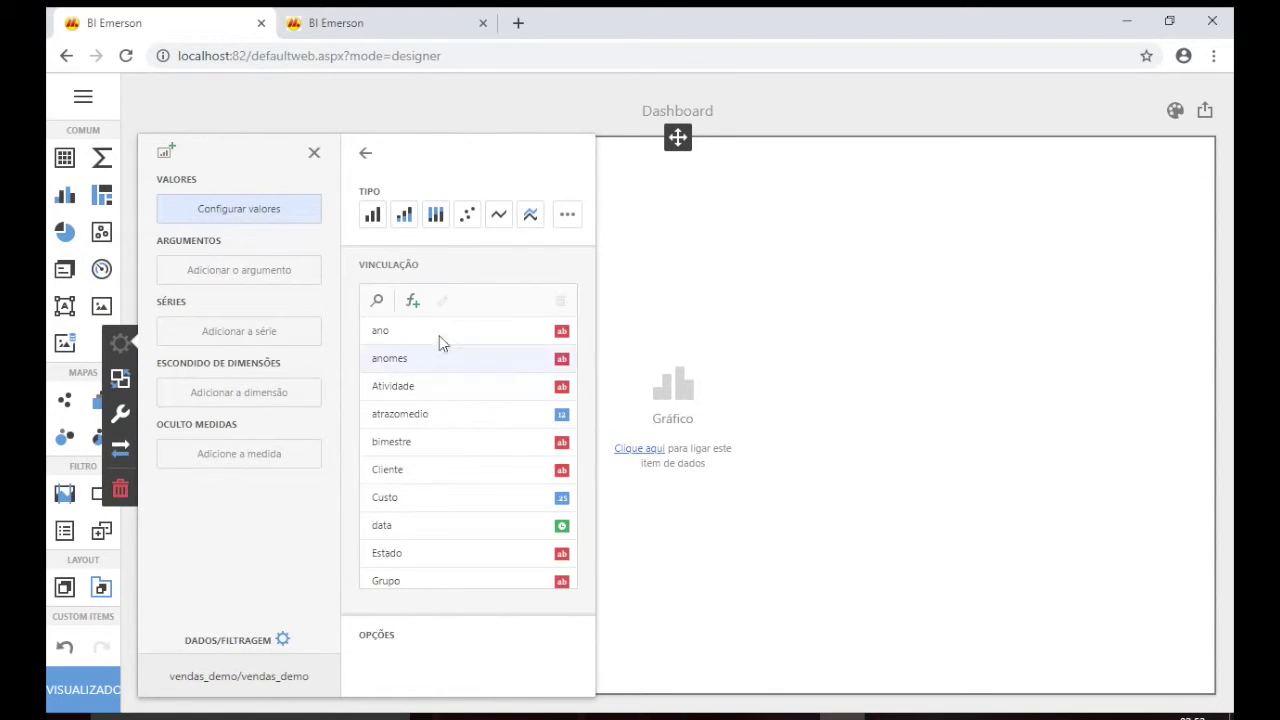
scroll(443, 458, down, 5)
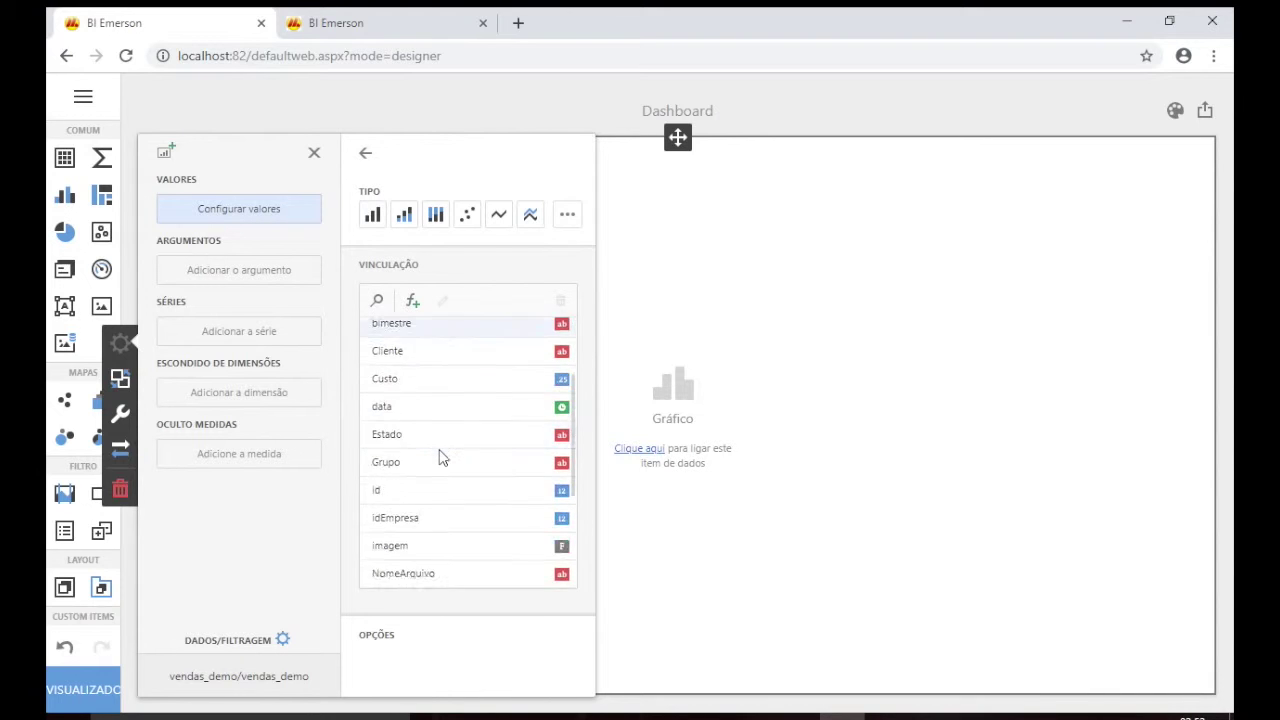
scroll(443, 458, up, 5)
scroll(443, 458, down, 5)
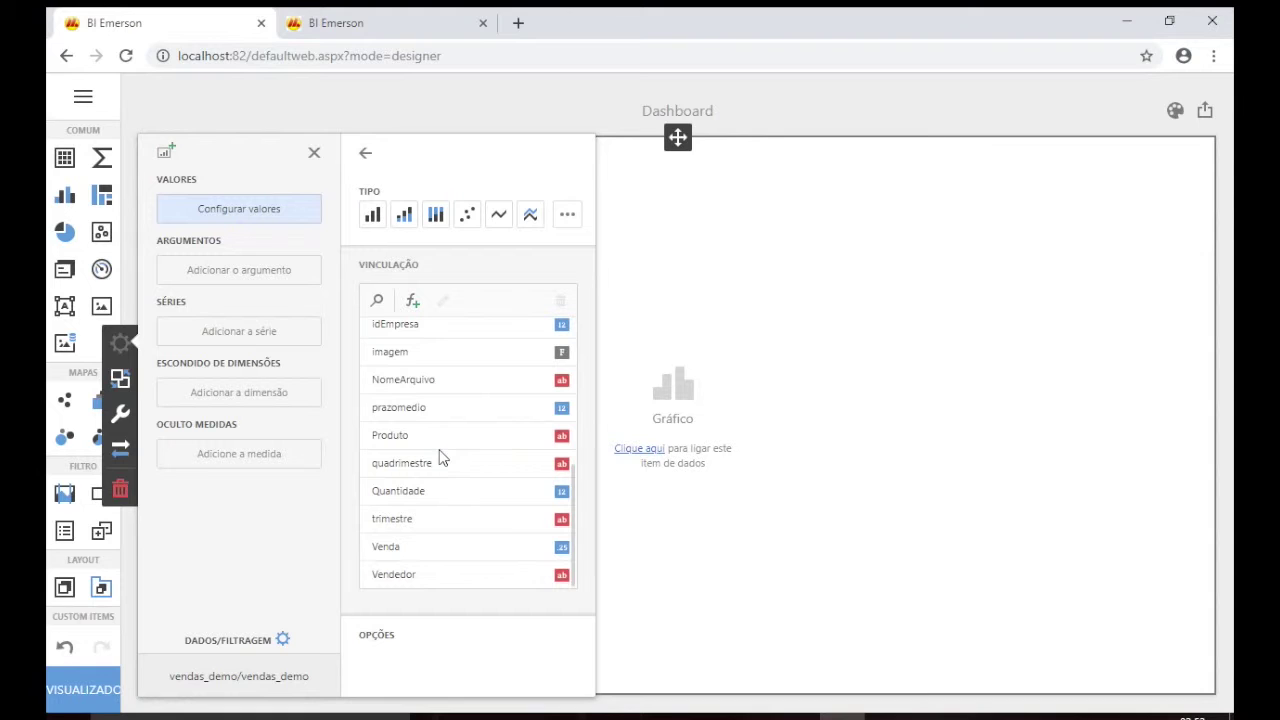
click(433, 549)
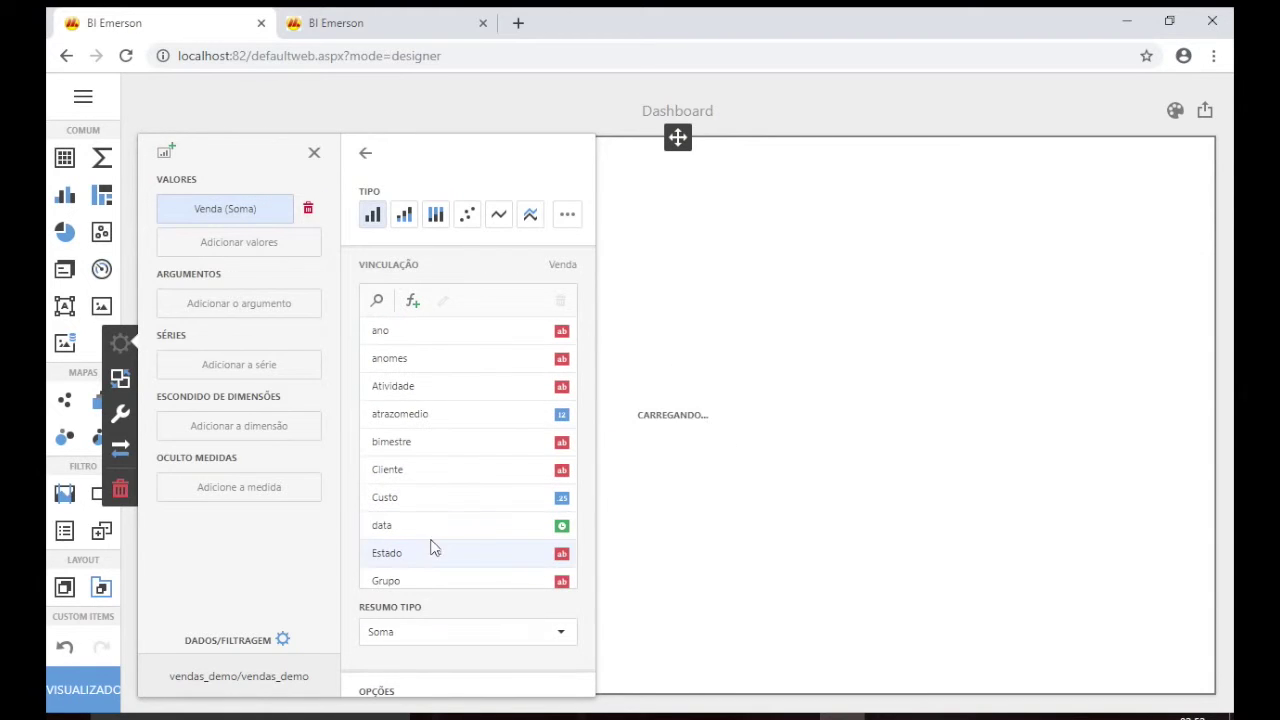
Set Atividade as the chart's argument so bars split by activity category.
click(224, 311)
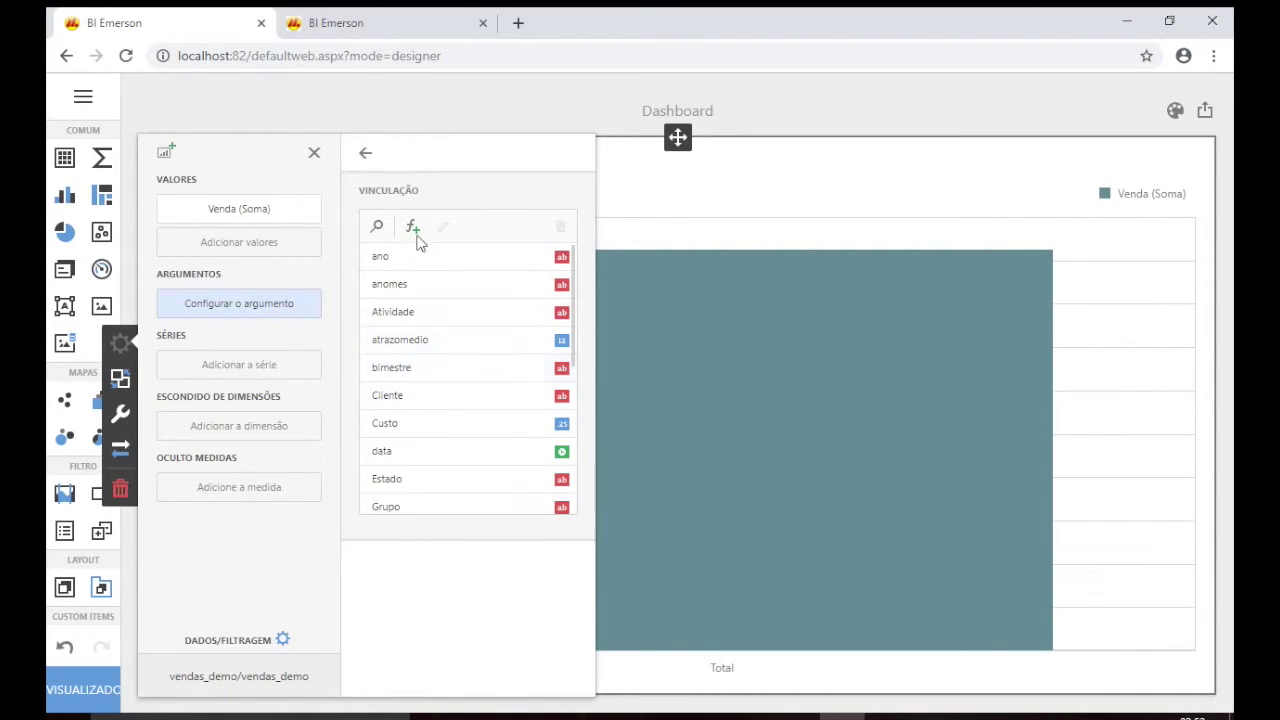
click(436, 314)
click(608, 349)
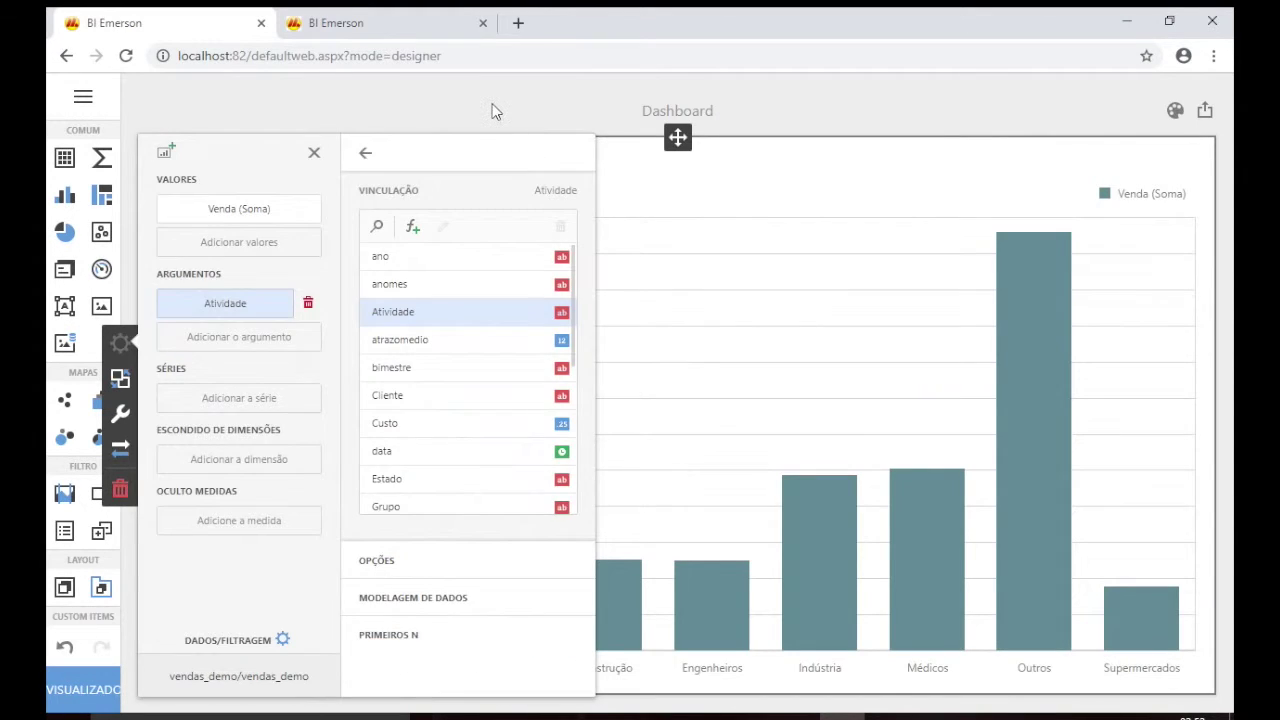
click(494, 110)
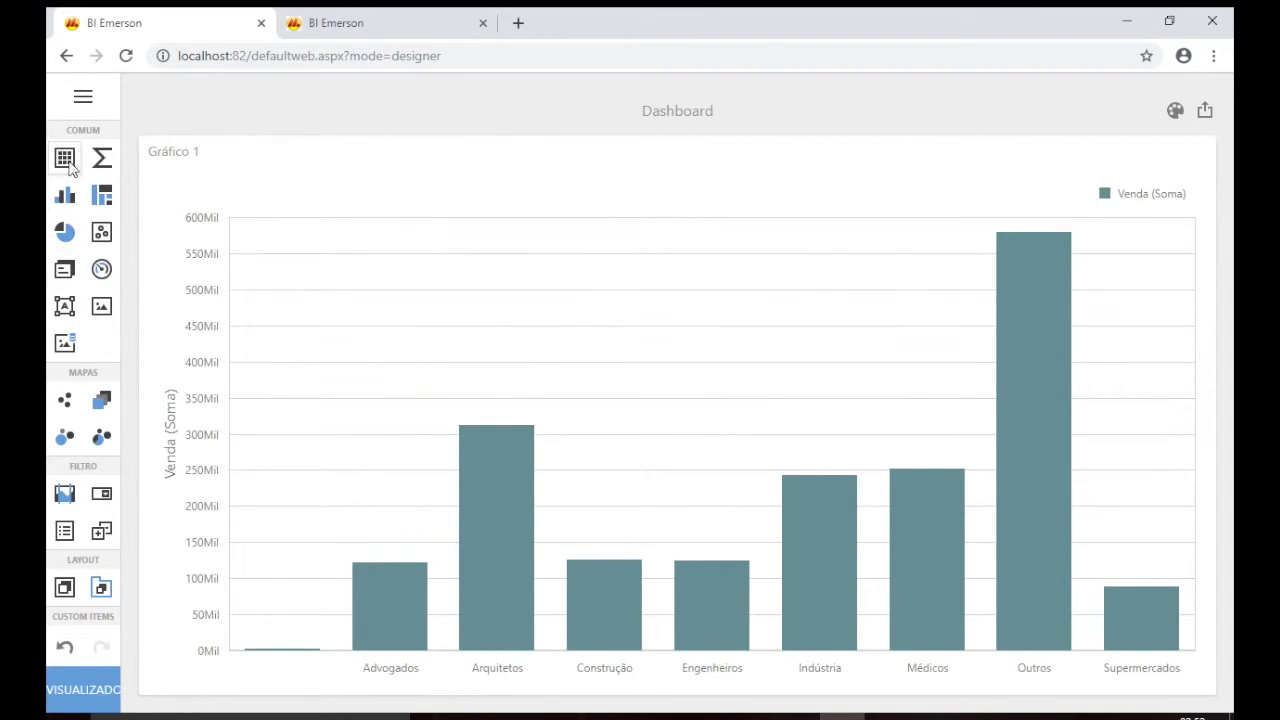
Place a grid left of the chart with columns Estado, Grupo and summed Venda.
click(68, 165)
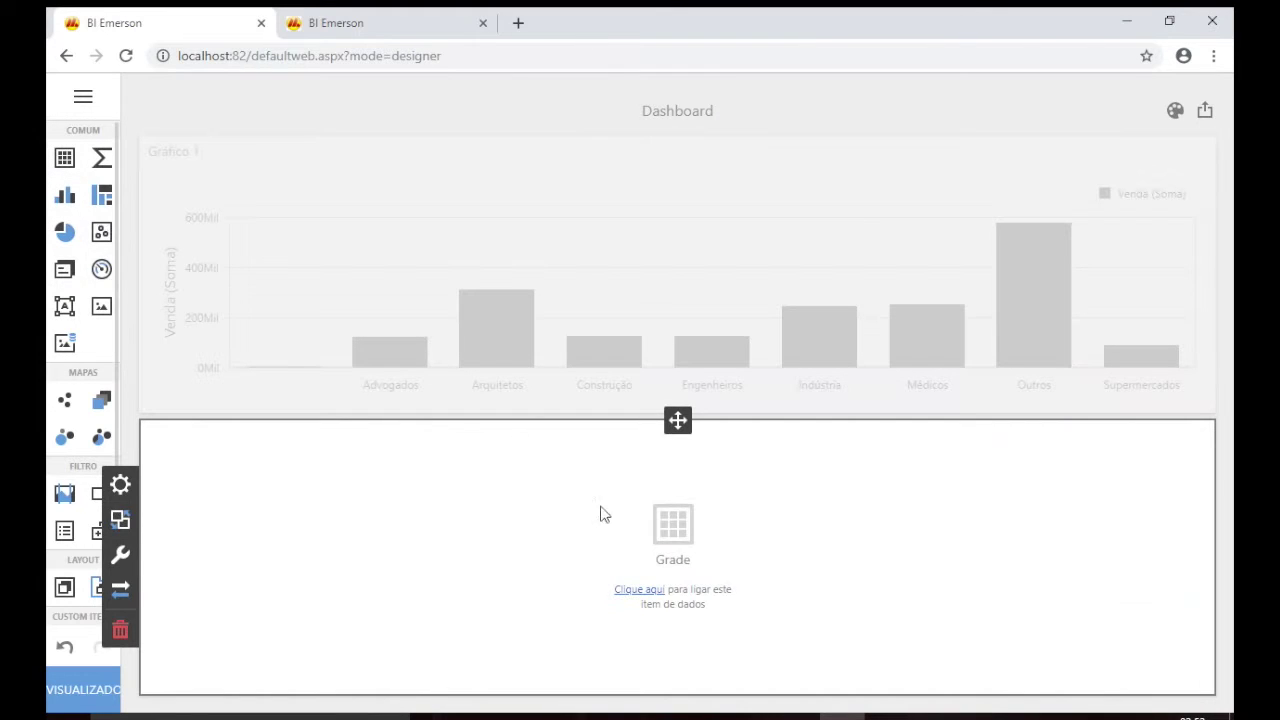
drag(678, 420, 182, 404)
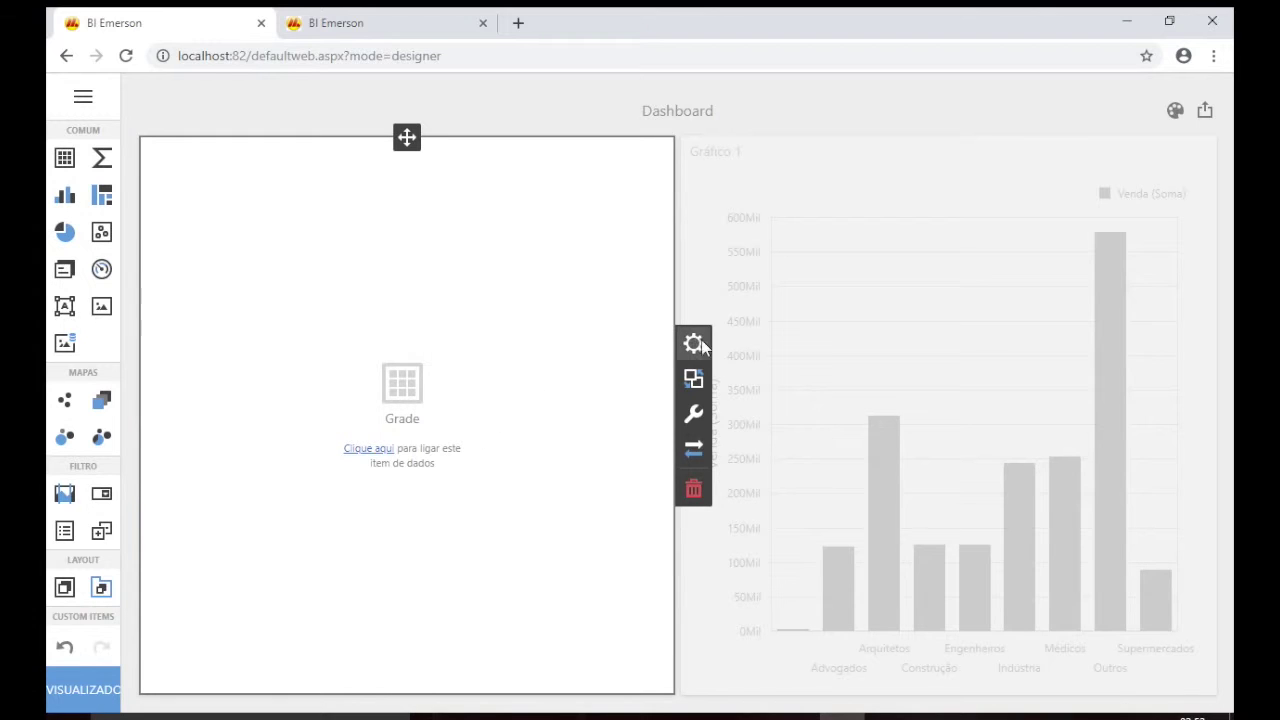
click(696, 344)
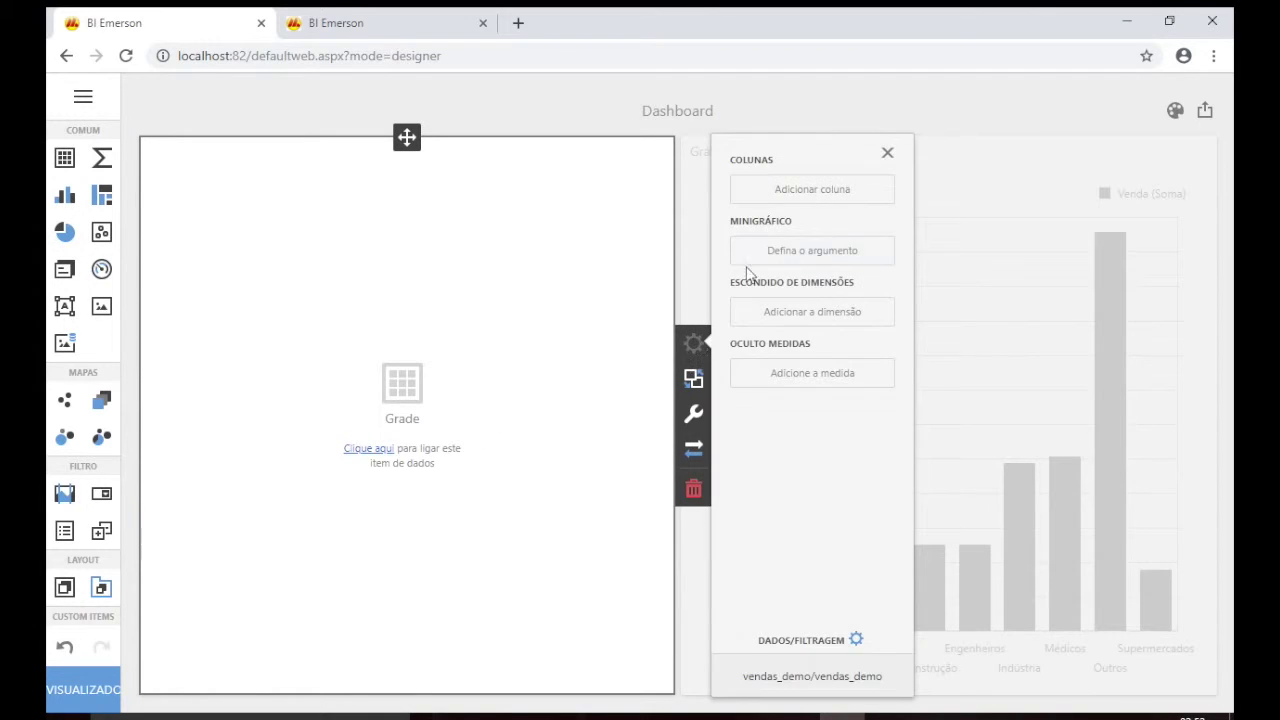
click(810, 192)
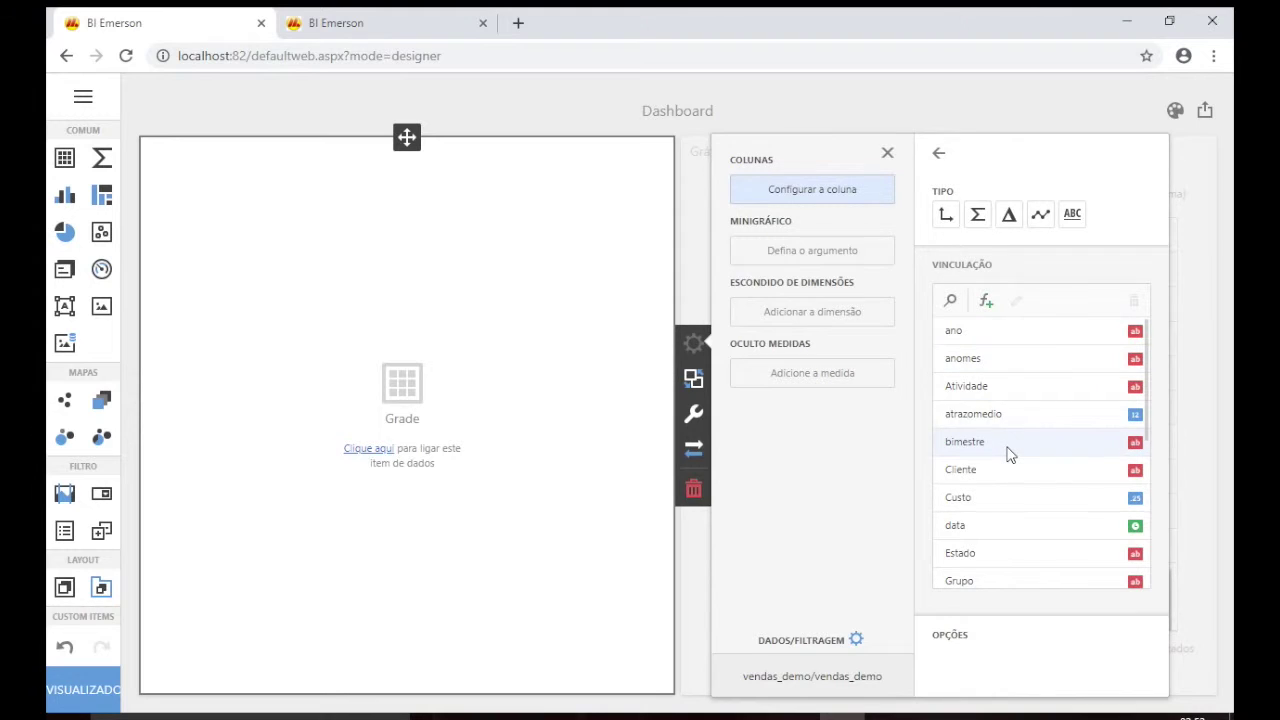
scroll(1008, 454, down, 1)
click(1002, 510)
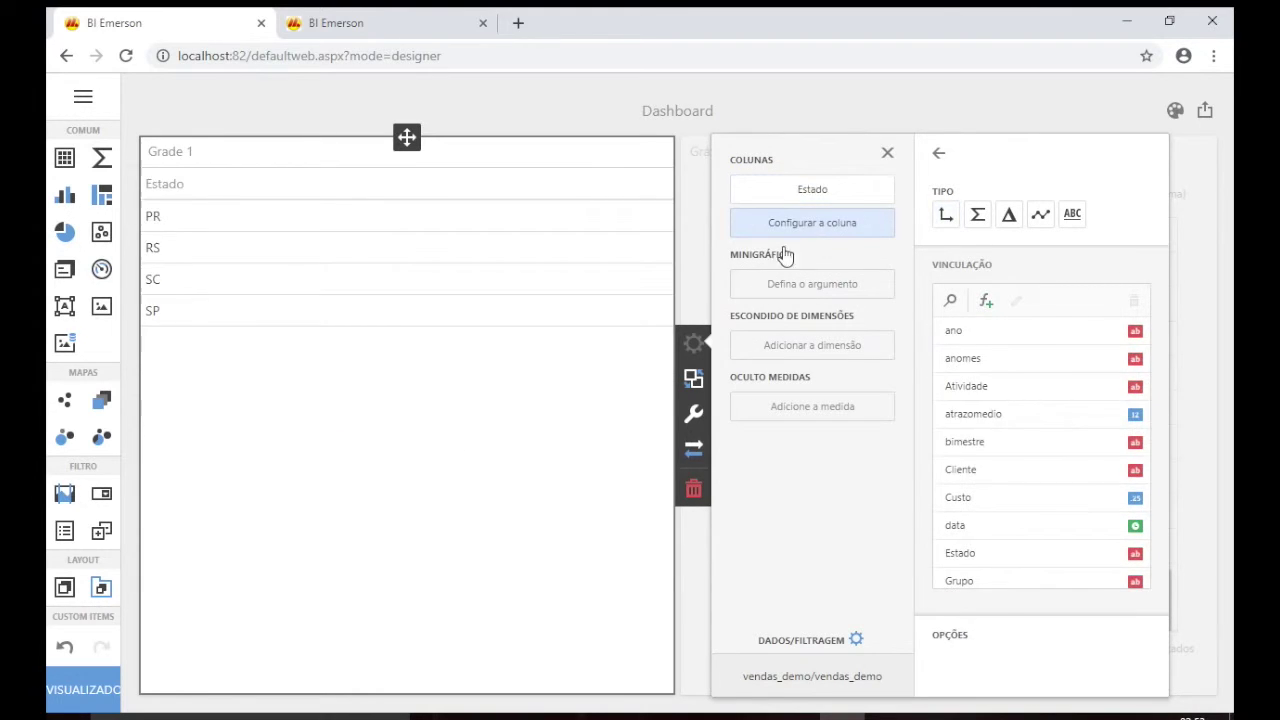
scroll(966, 443, down, 2)
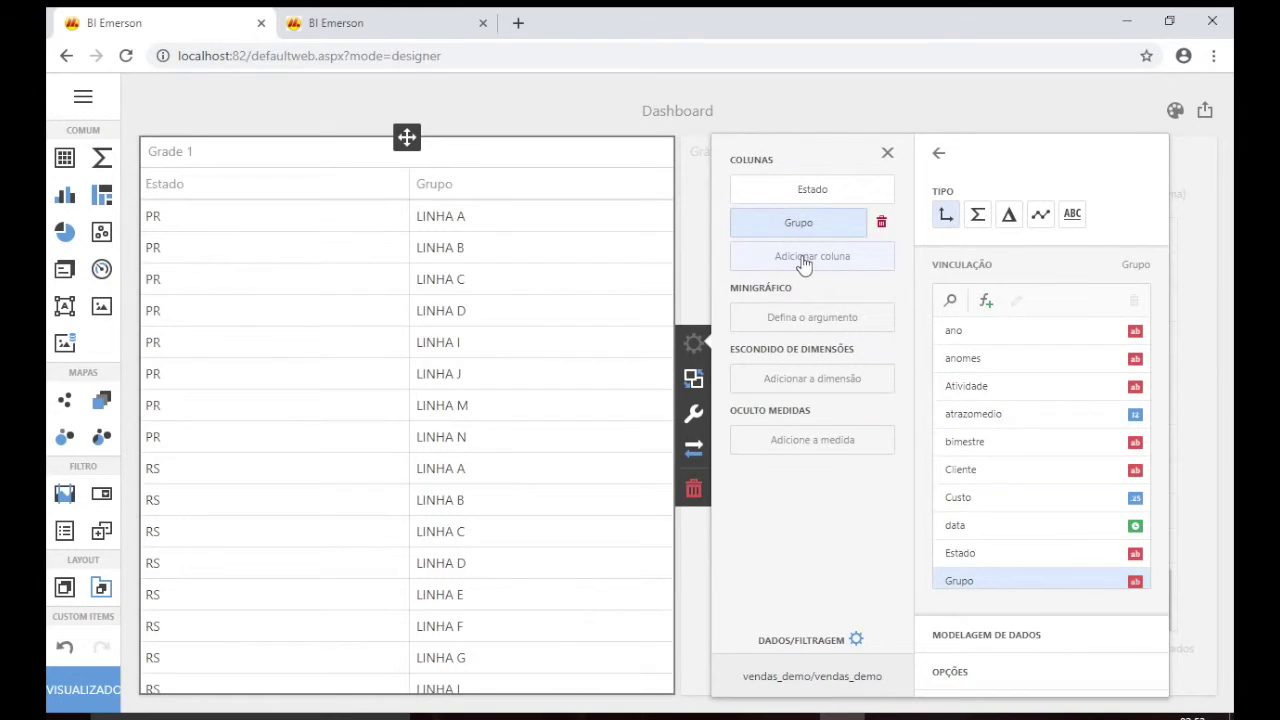
scroll(1024, 513, down, 5)
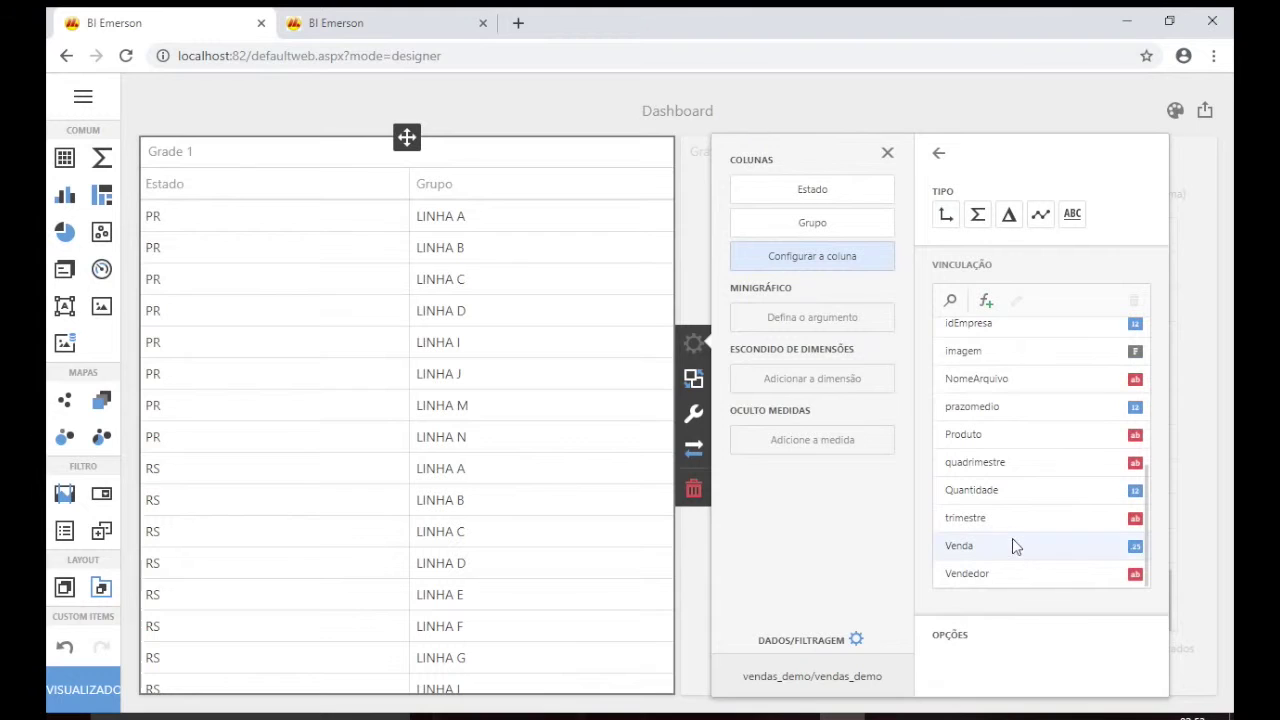
click(1018, 550)
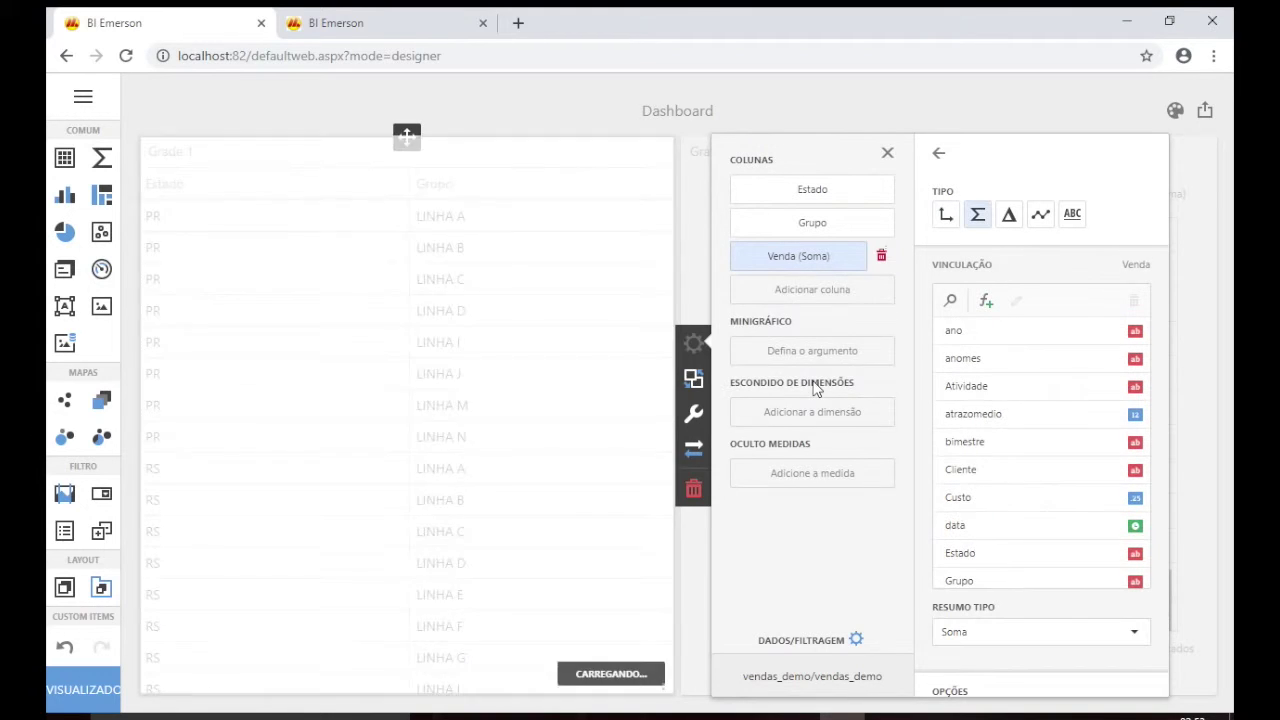
click(577, 99)
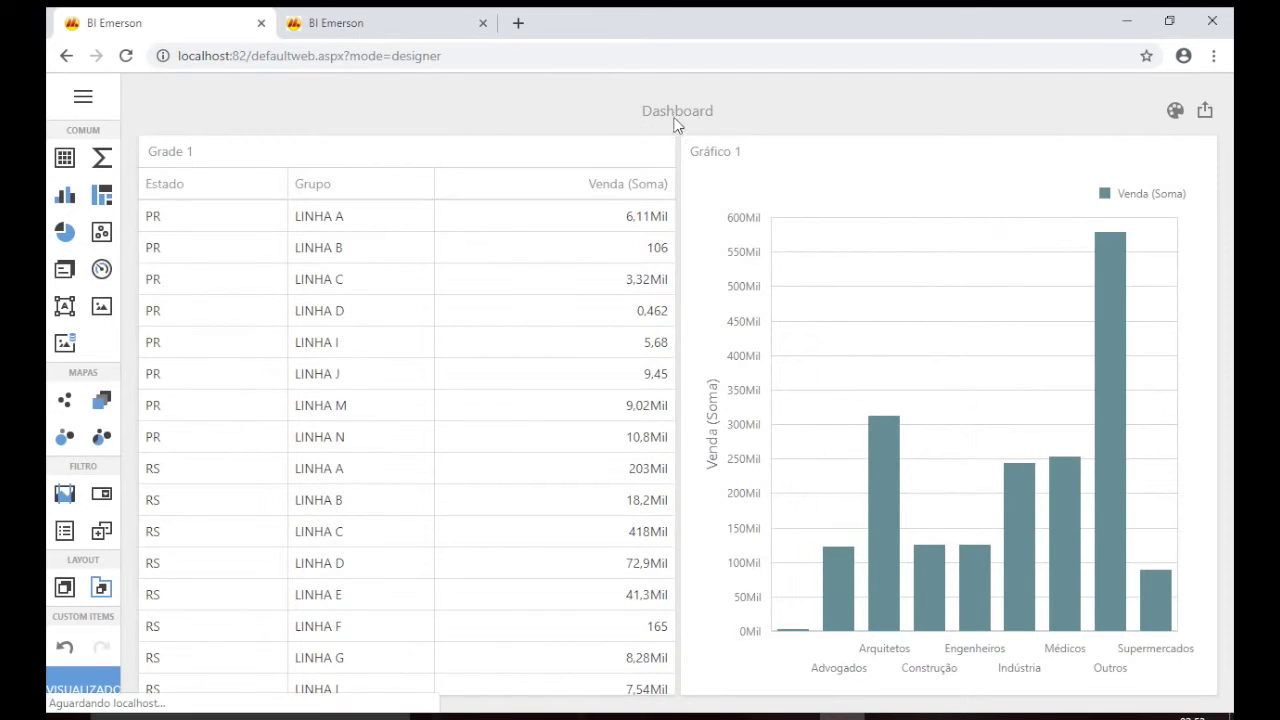
Change the dashboard title from 'Dashboard' to 'Vendas Geral'.
click(84, 97)
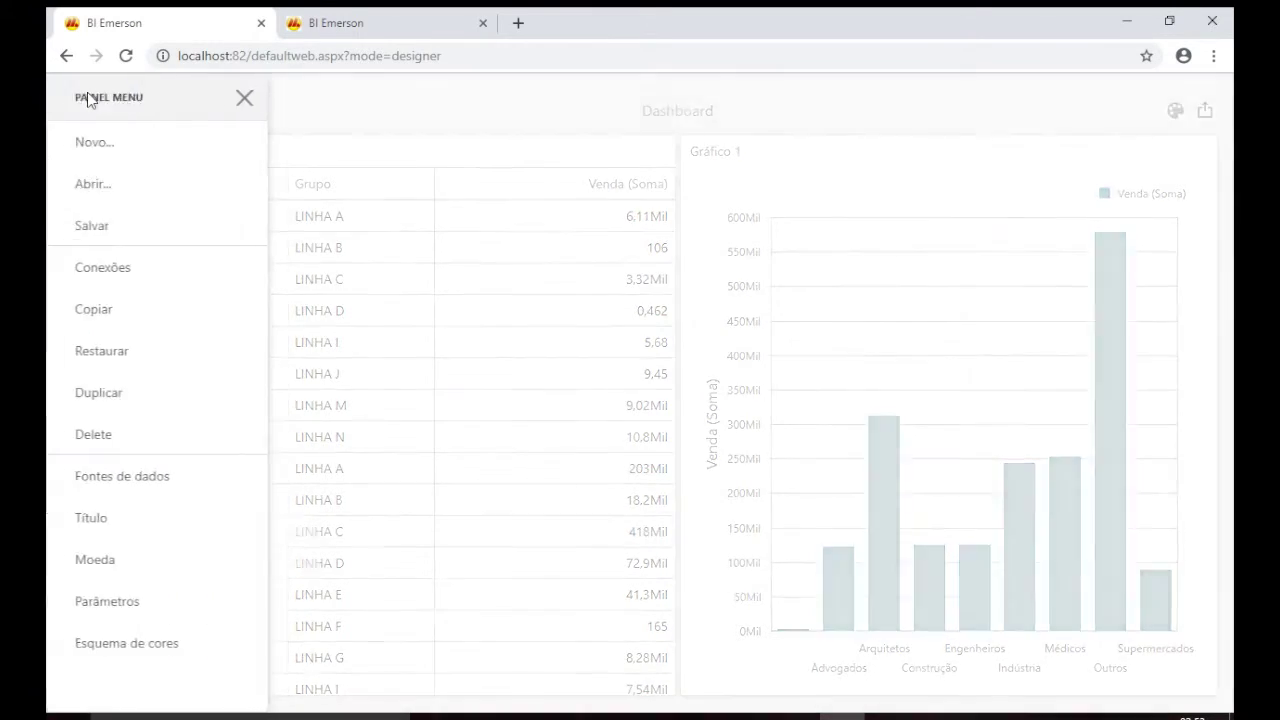
click(115, 528)
click(466, 195)
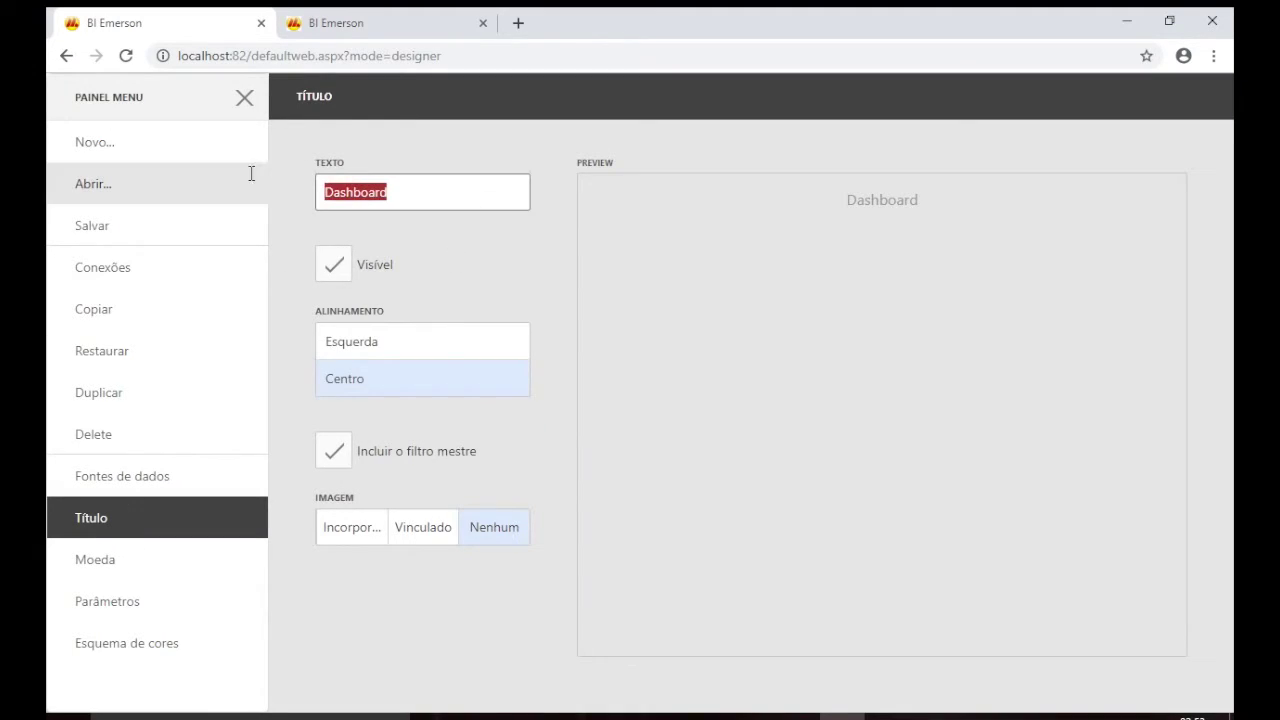
text(Vendas Geral)
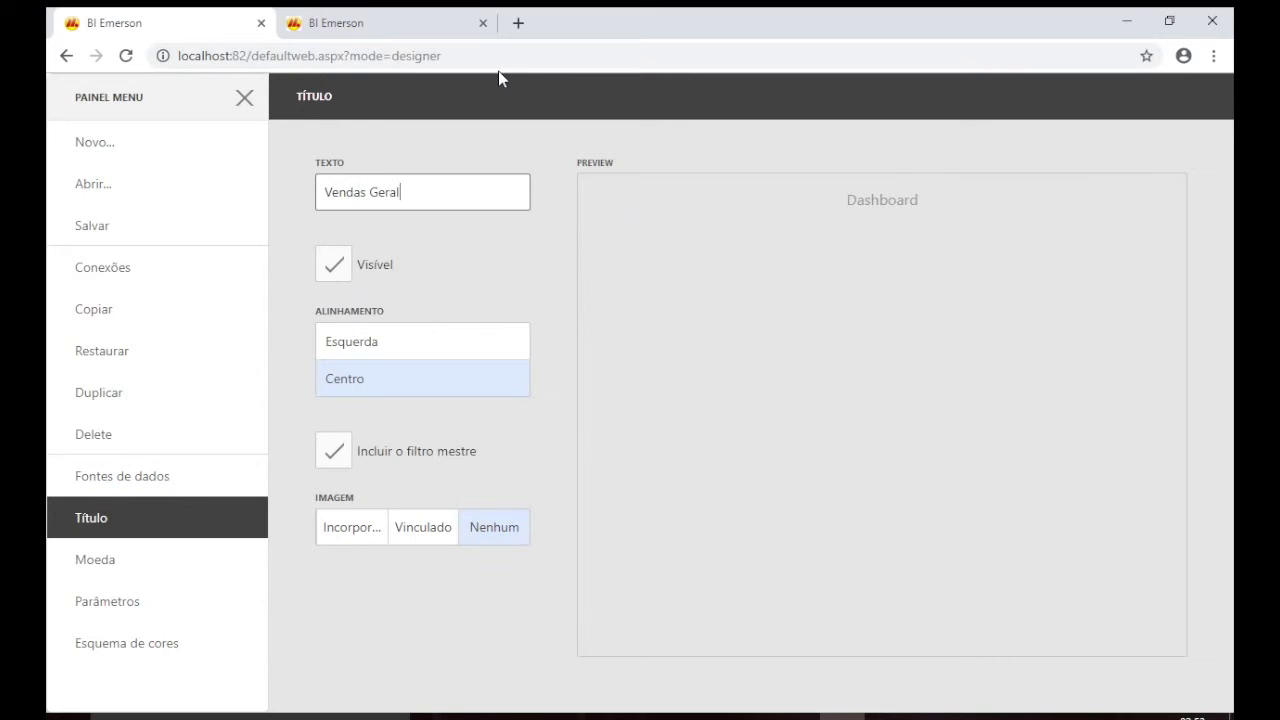
click(107, 230)
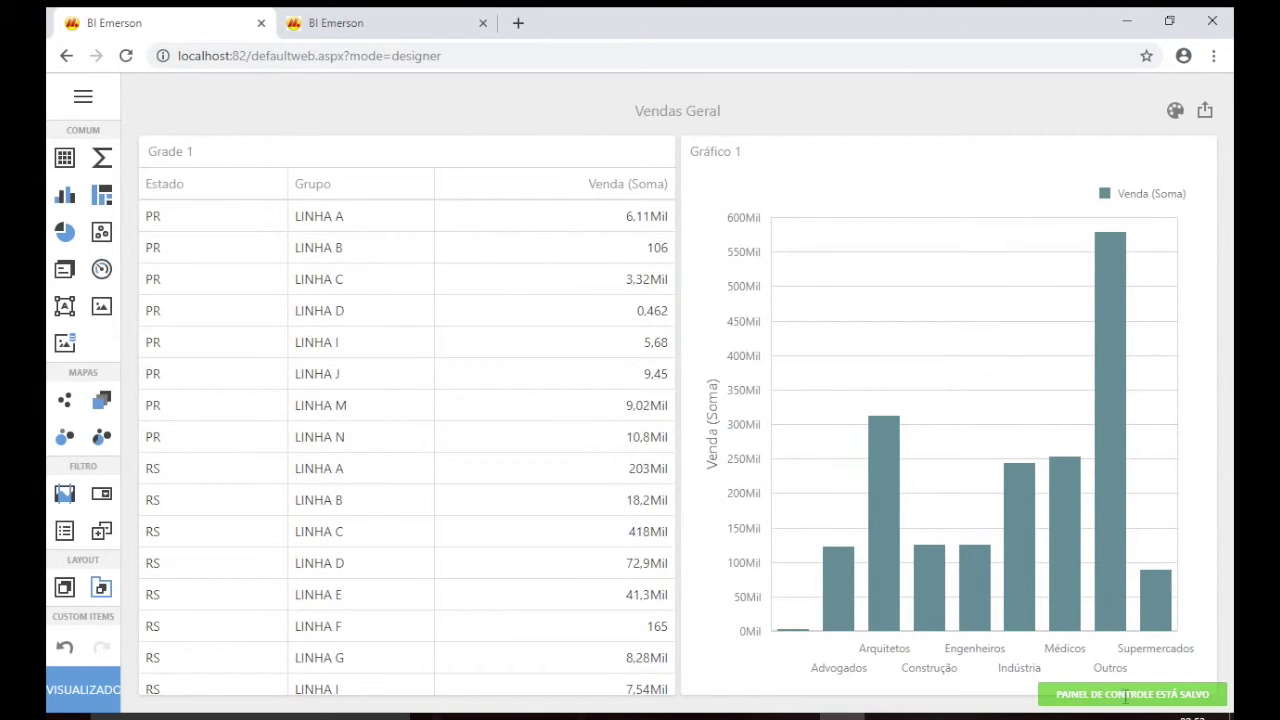
Create a new dashboard named 'Detalhes' on the vendas_demo data source.
click(83, 95)
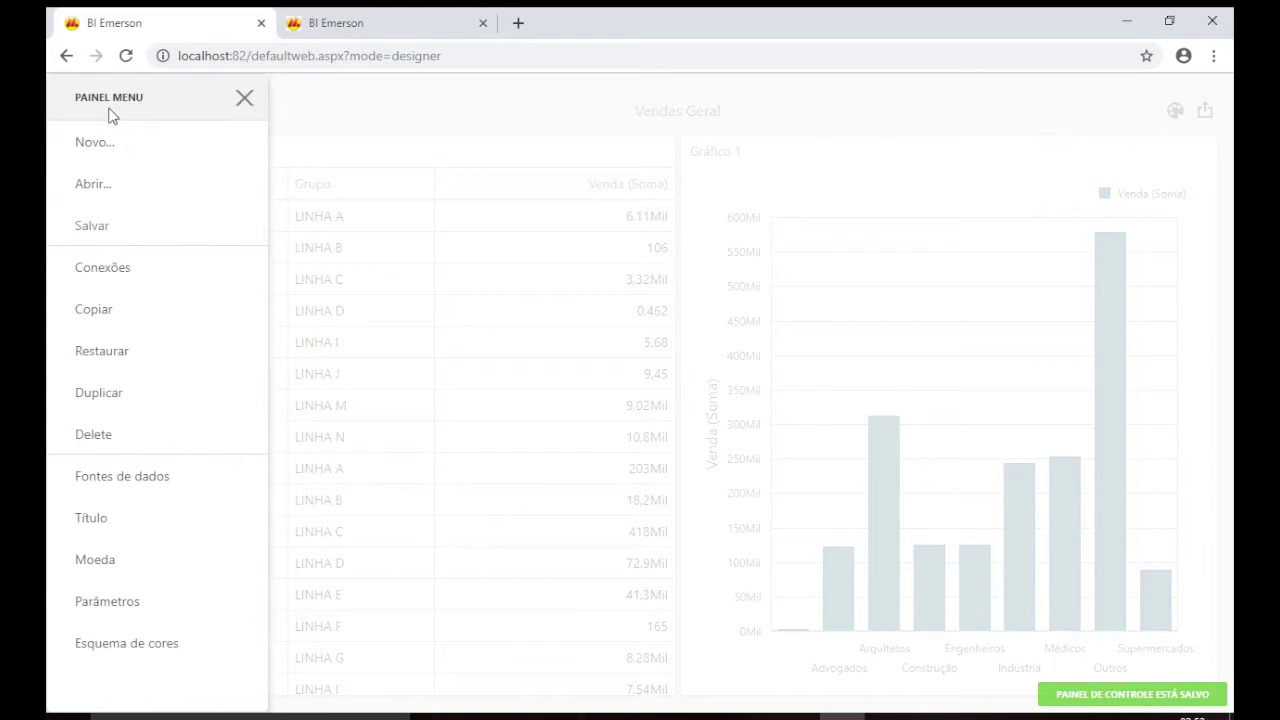
click(88, 150)
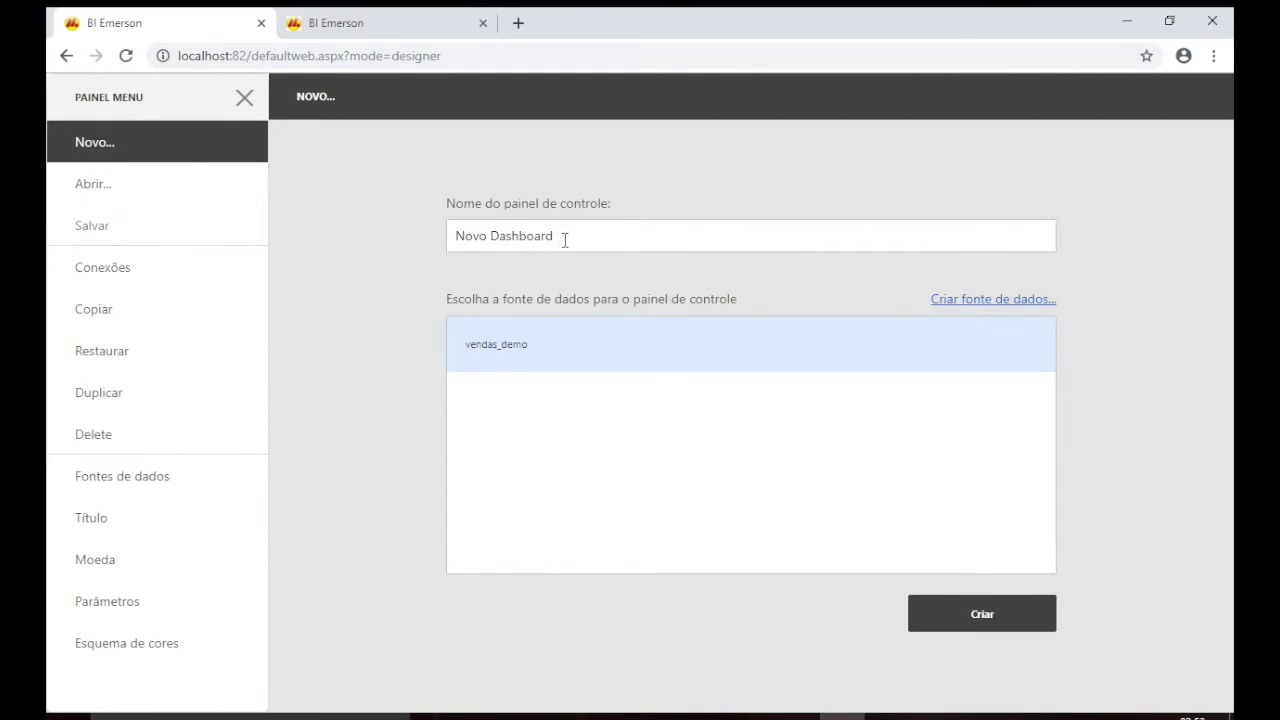
drag(563, 238, 435, 218)
text(Deta)
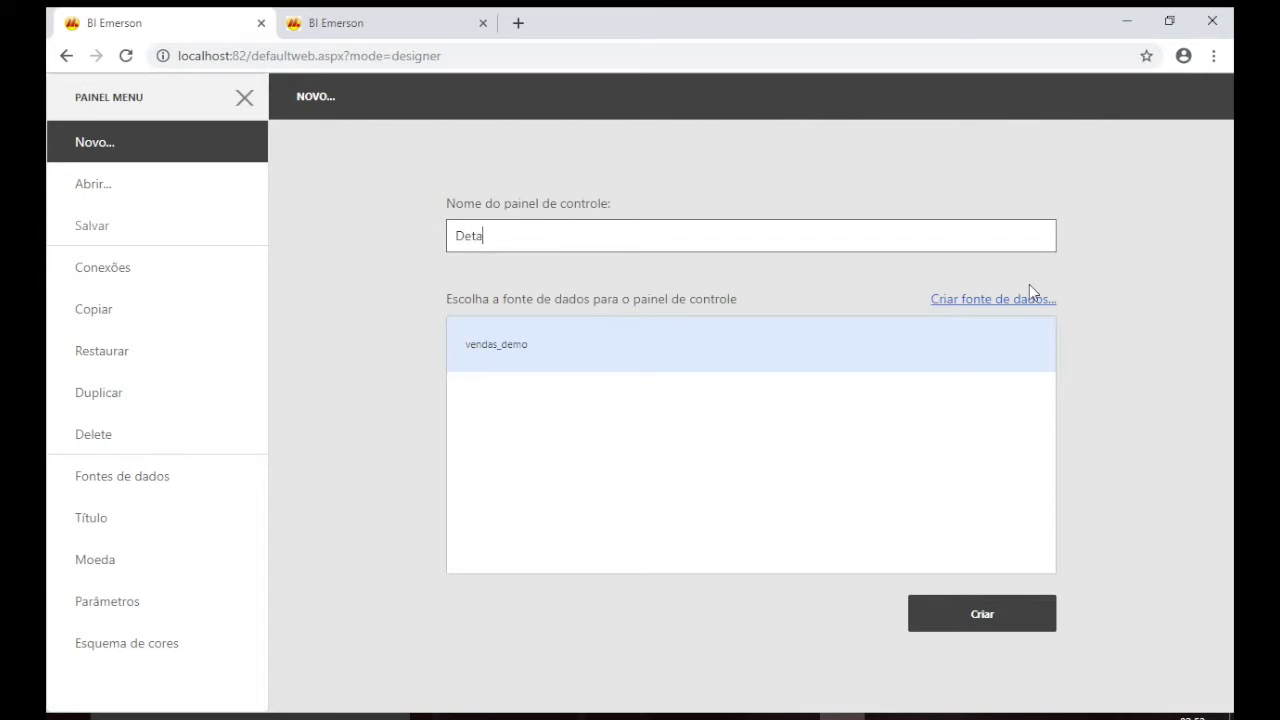
click(1020, 626)
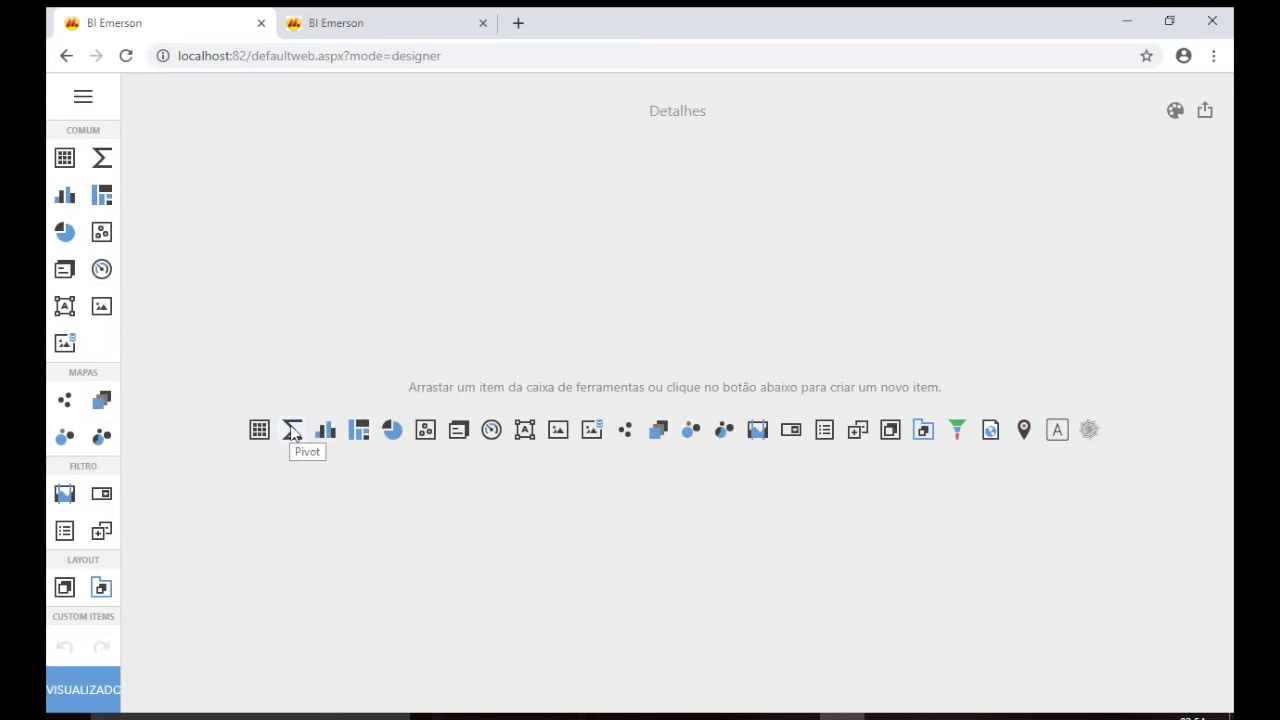
Add a pivot to the Detalhes dashboard with summed Venda as its value.
click(293, 431)
click(633, 455)
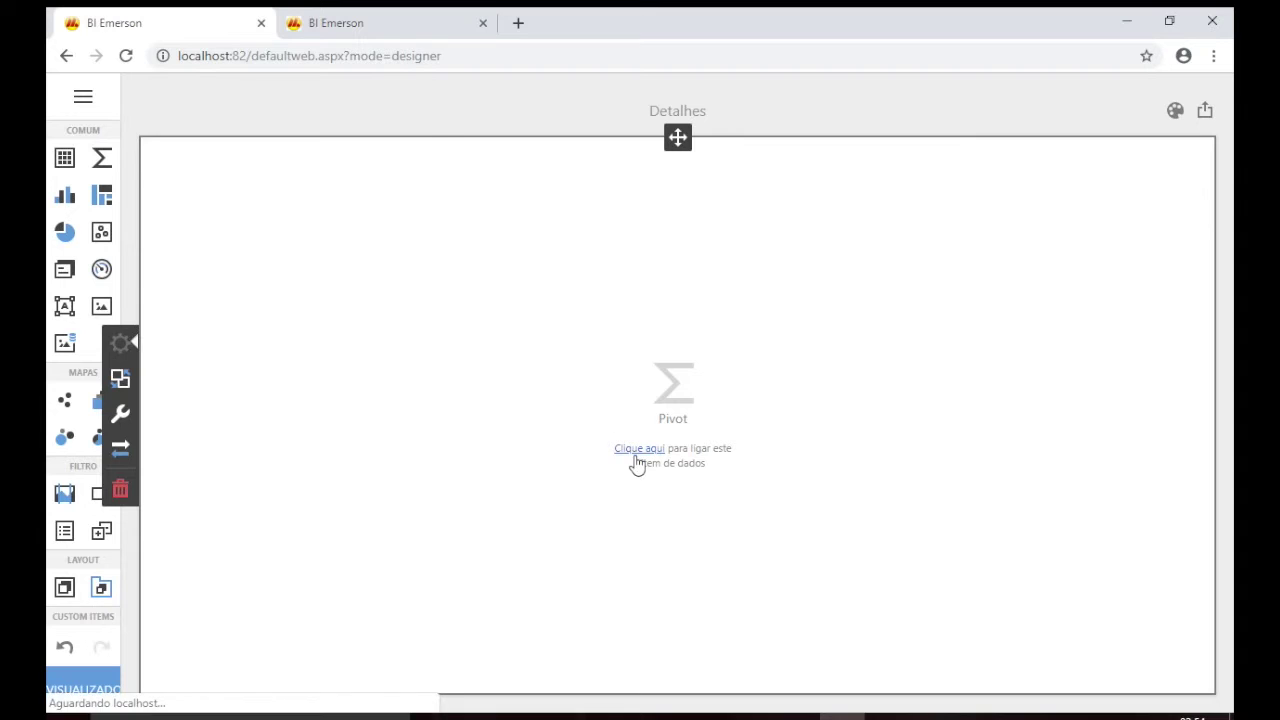
click(268, 194)
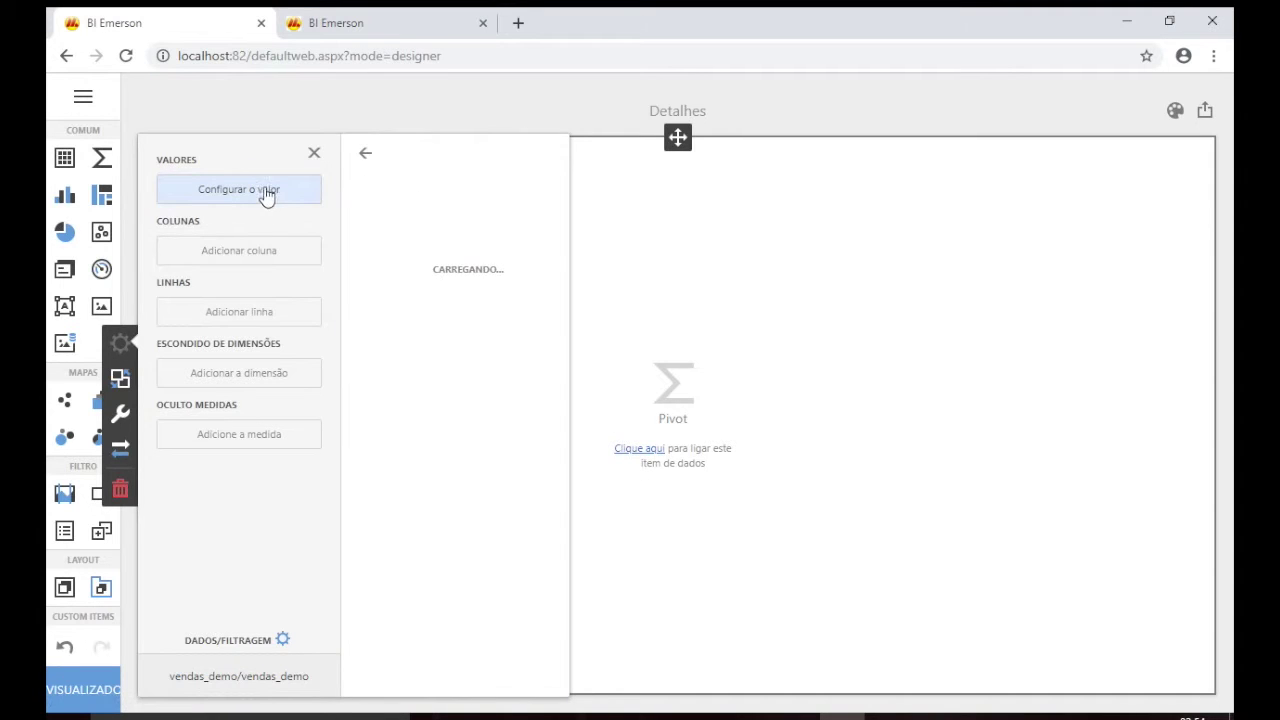
scroll(455, 423, down, 5)
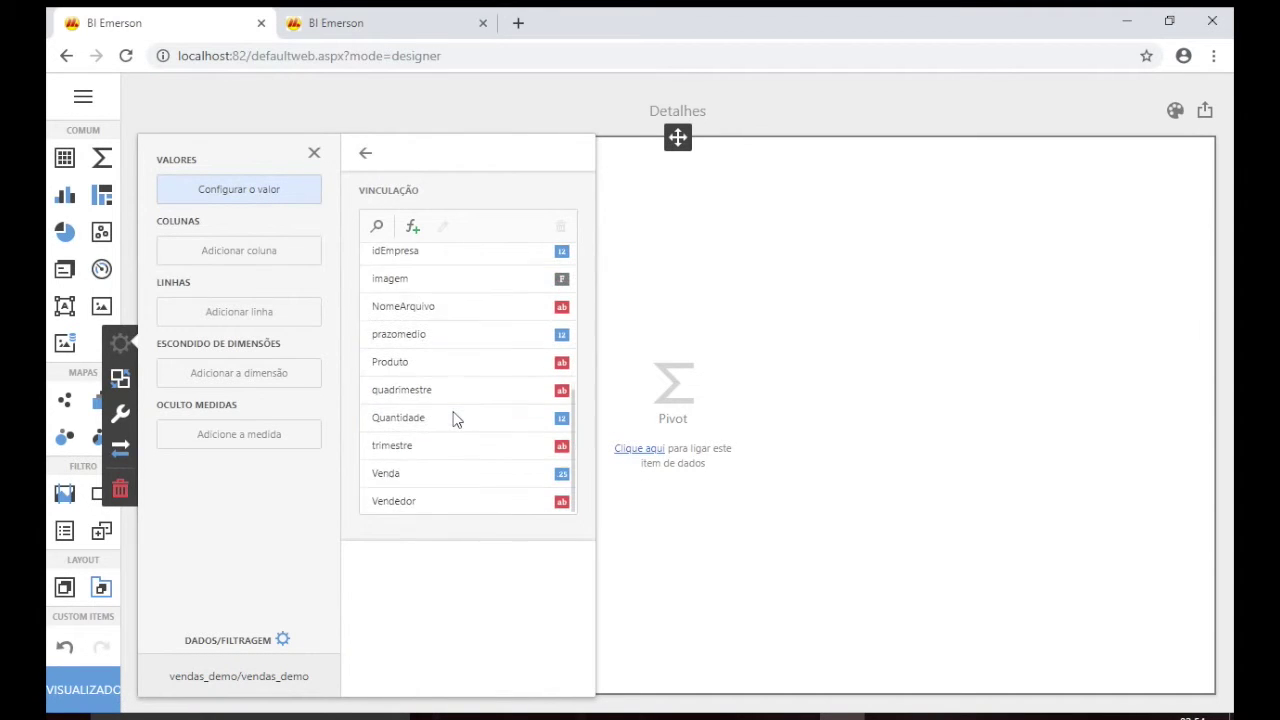
click(432, 475)
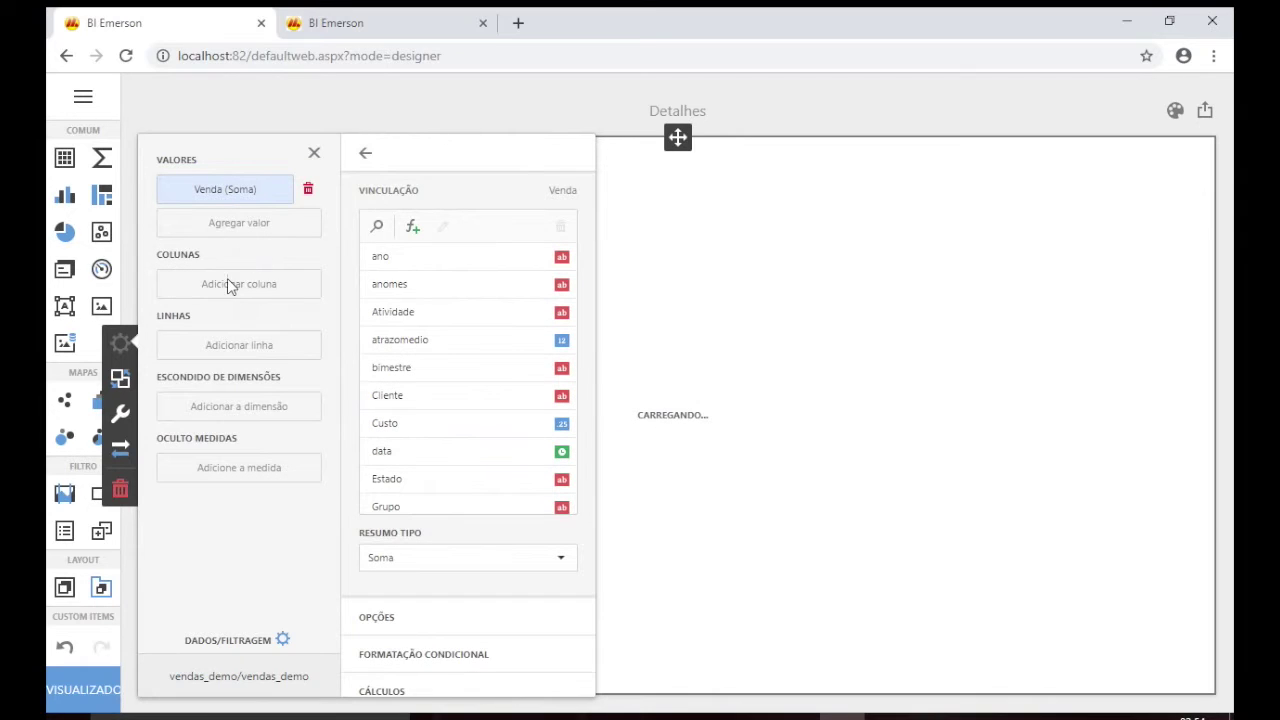
Split the pivot columns by data grouped by Mês, and its rows by Produto.
click(228, 288)
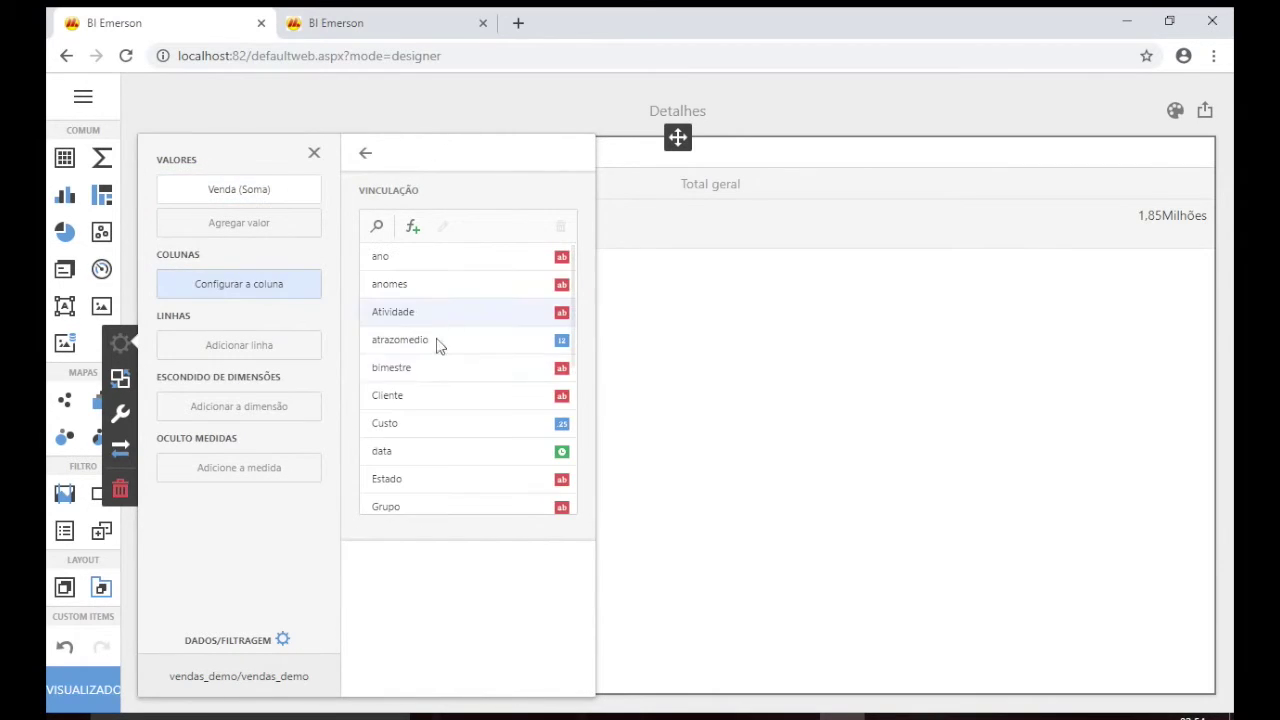
scroll(437, 385, down, 1)
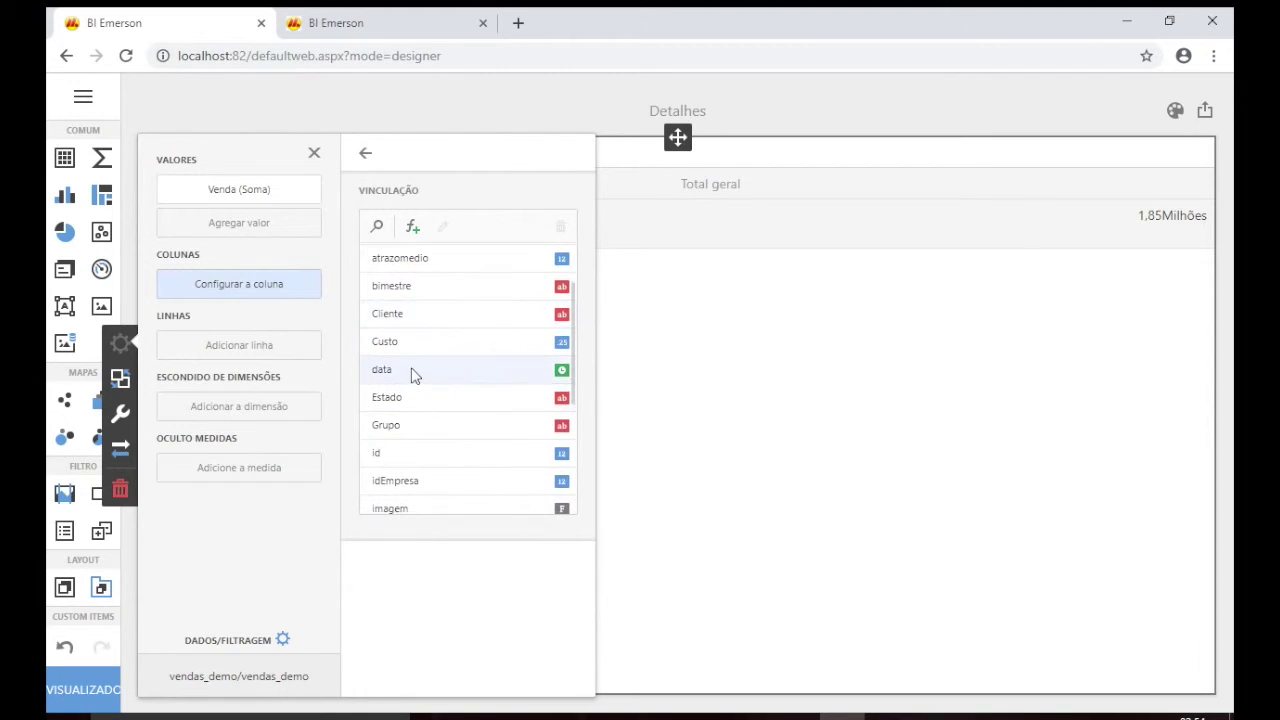
click(415, 371)
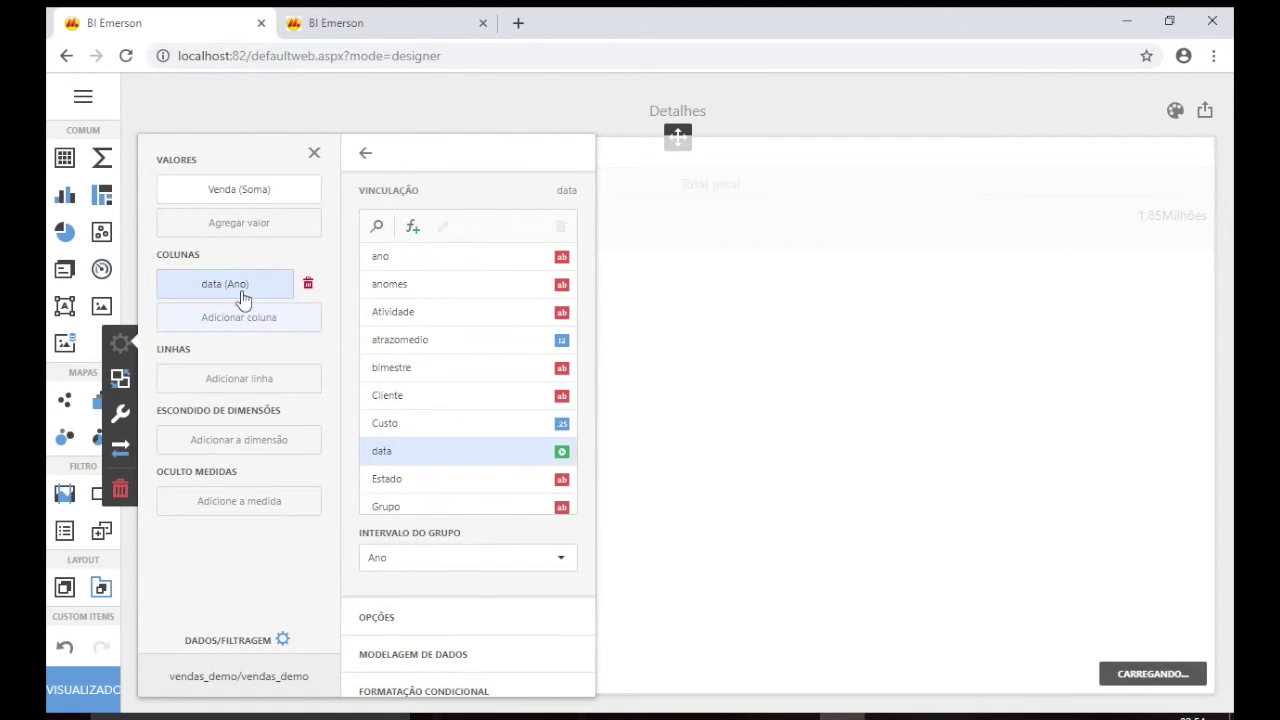
click(453, 563)
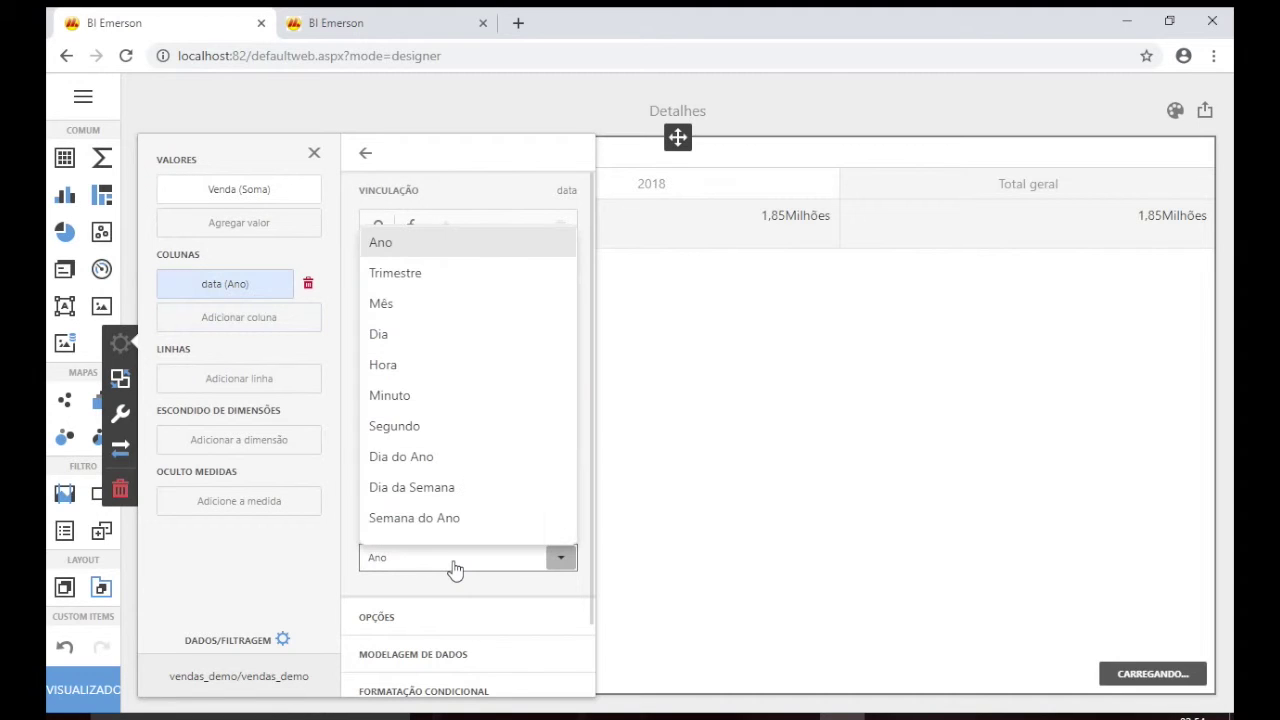
click(405, 308)
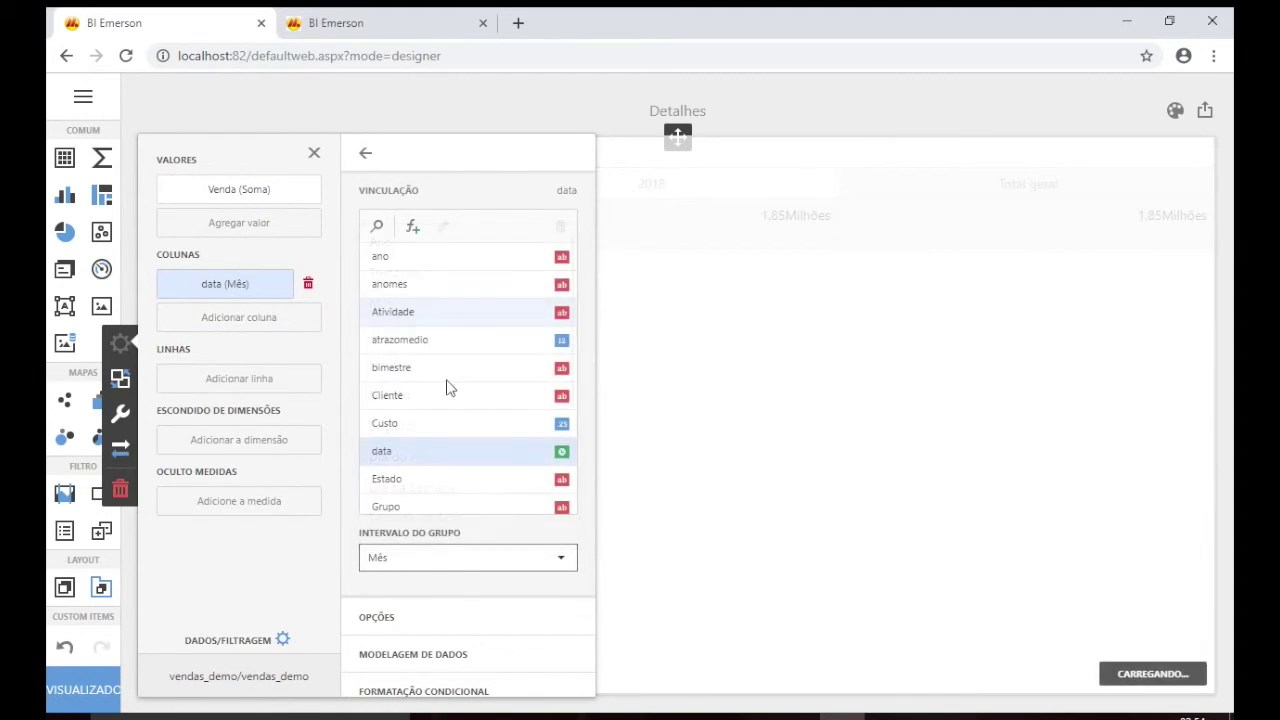
click(232, 377)
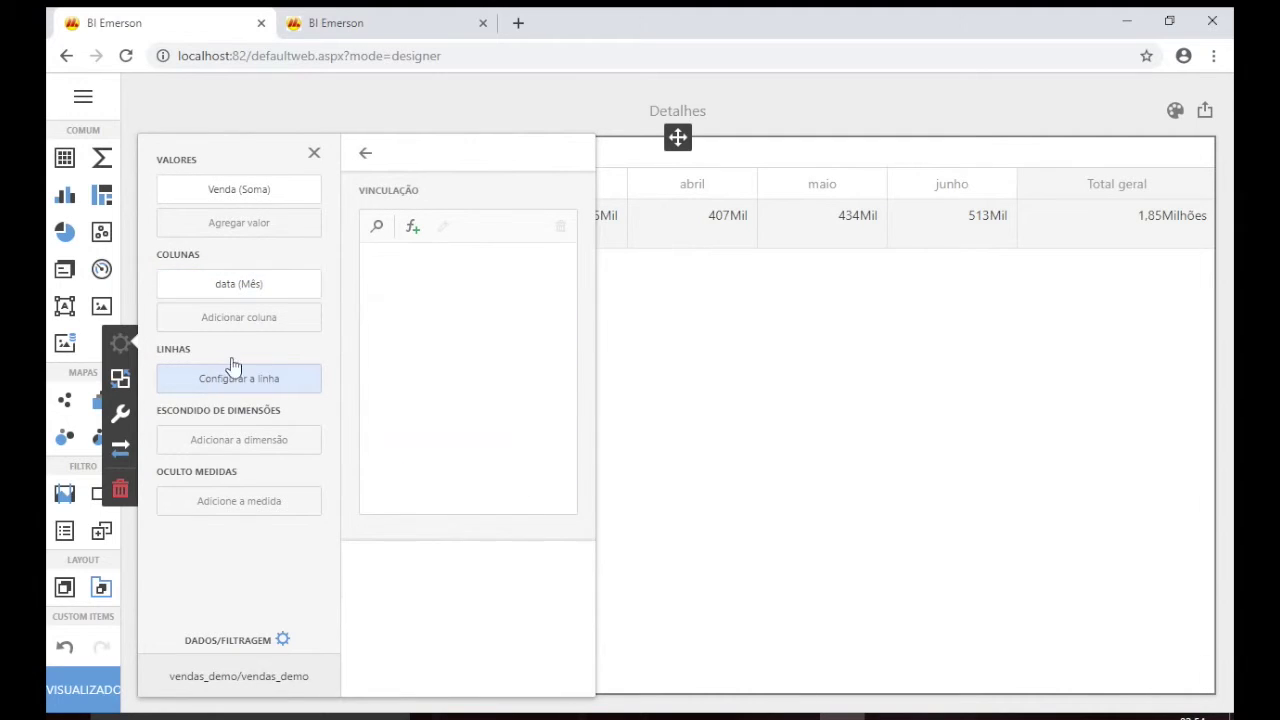
scroll(457, 374, down, 3)
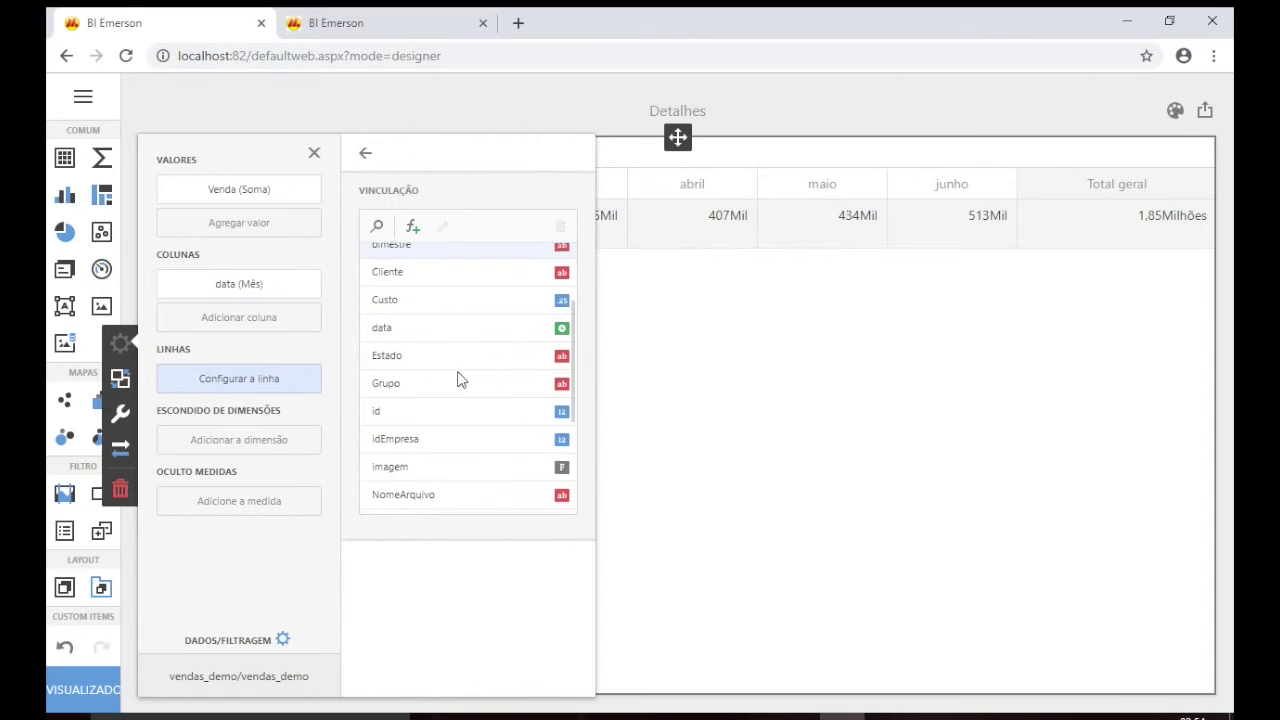
scroll(459, 380, down, 3)
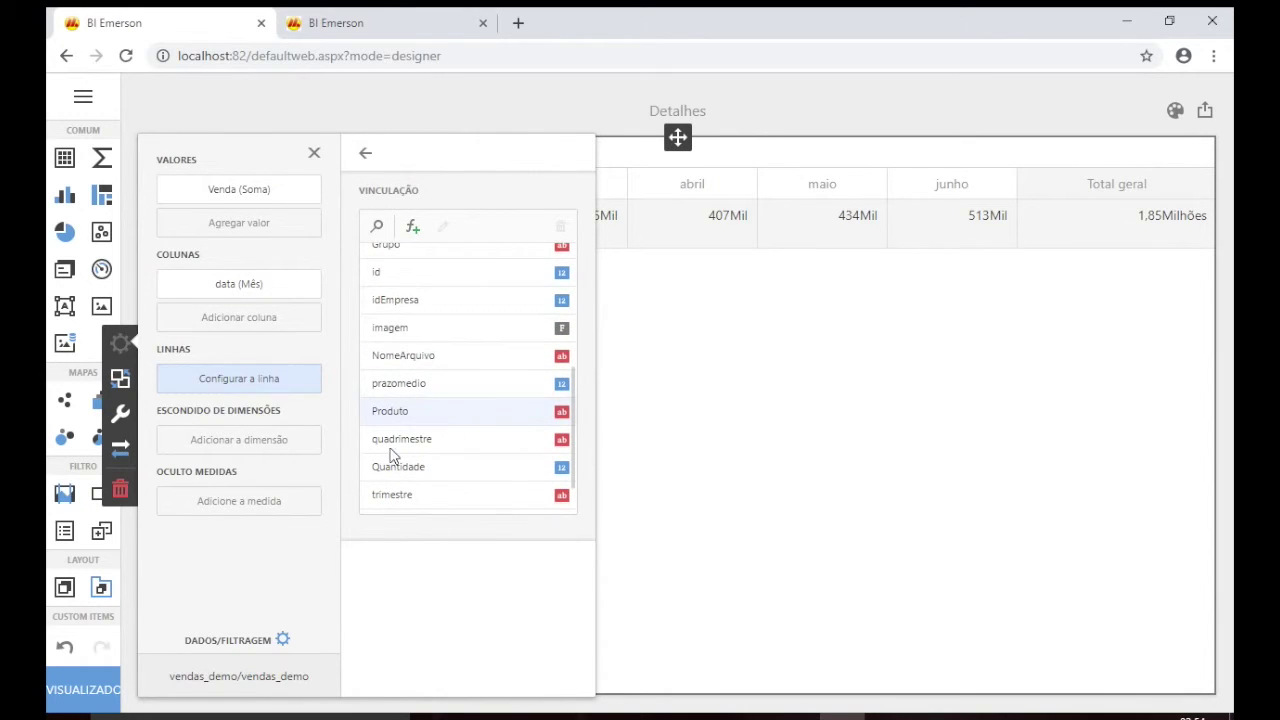
click(445, 419)
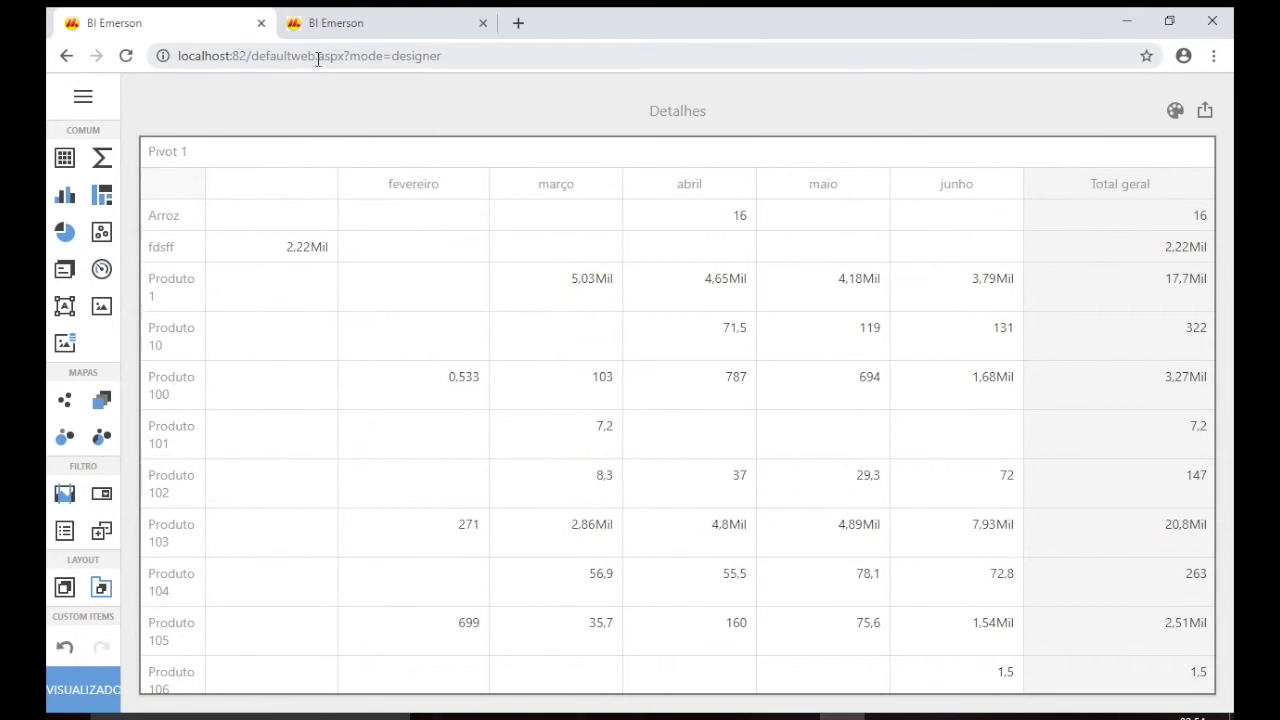
Open the Vendas Geral dashboard, saving the Detalhes changes when prompted.
click(83, 96)
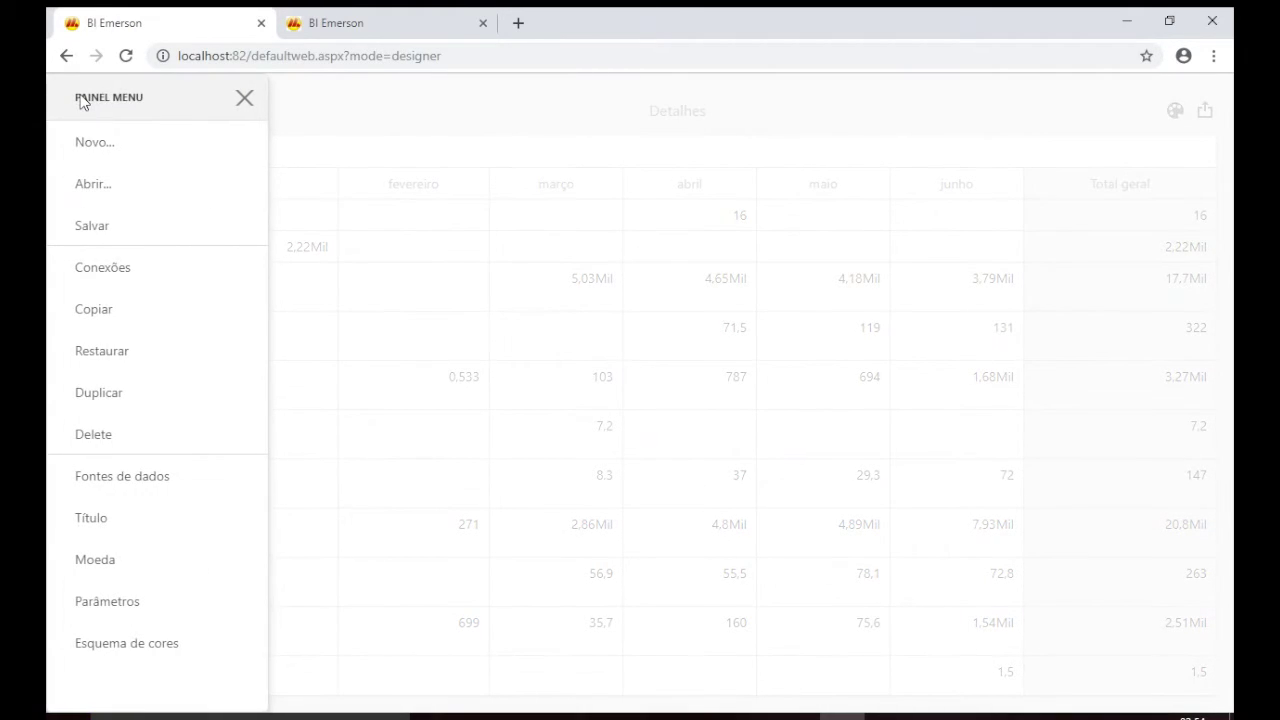
click(130, 198)
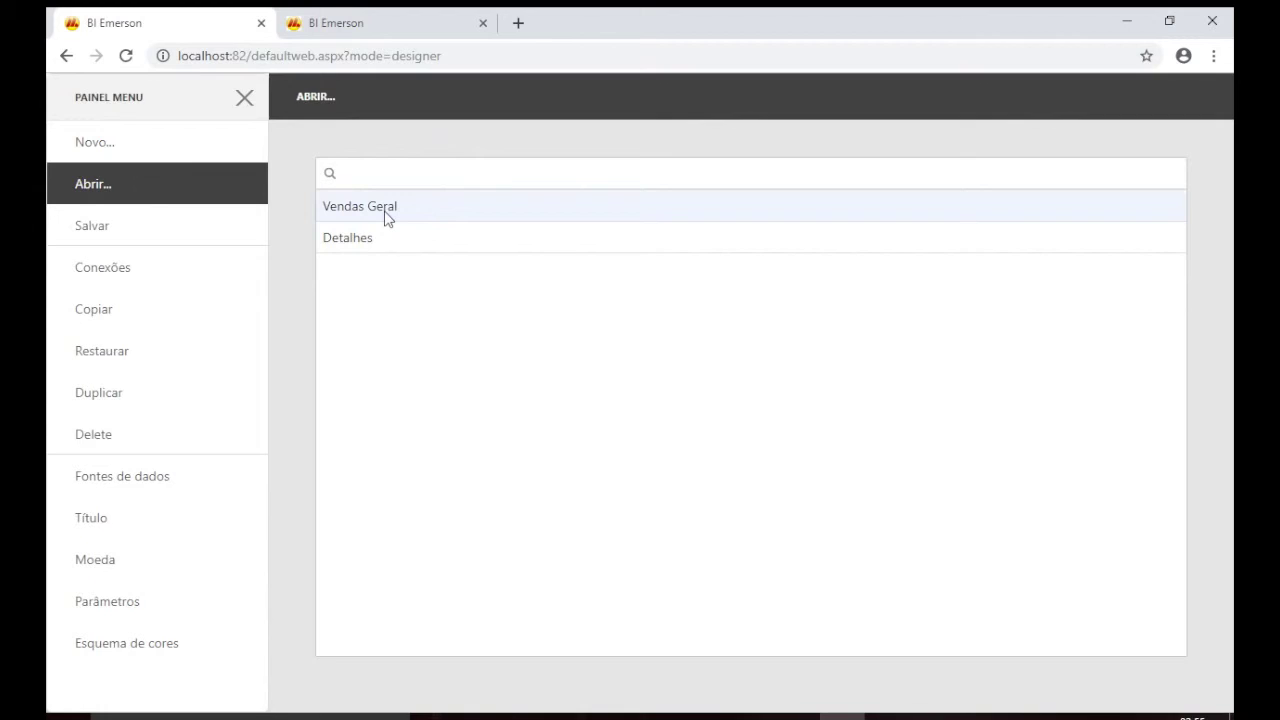
click(386, 210)
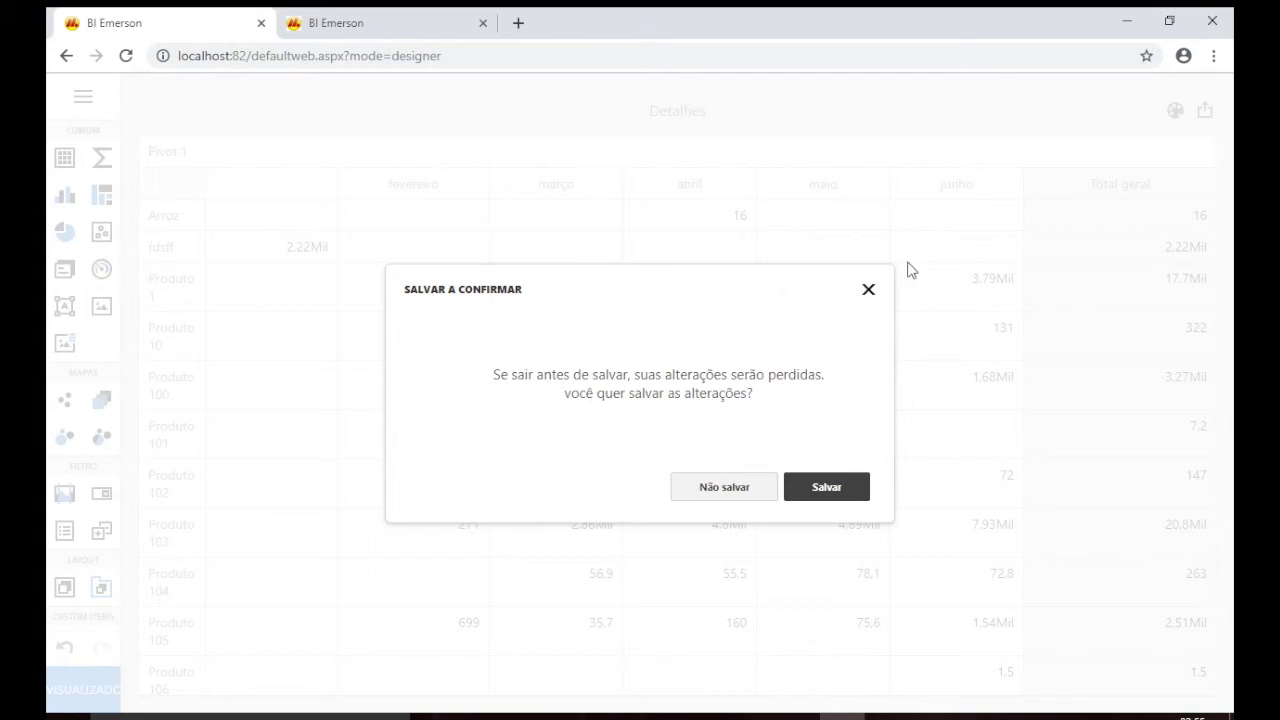
click(852, 490)
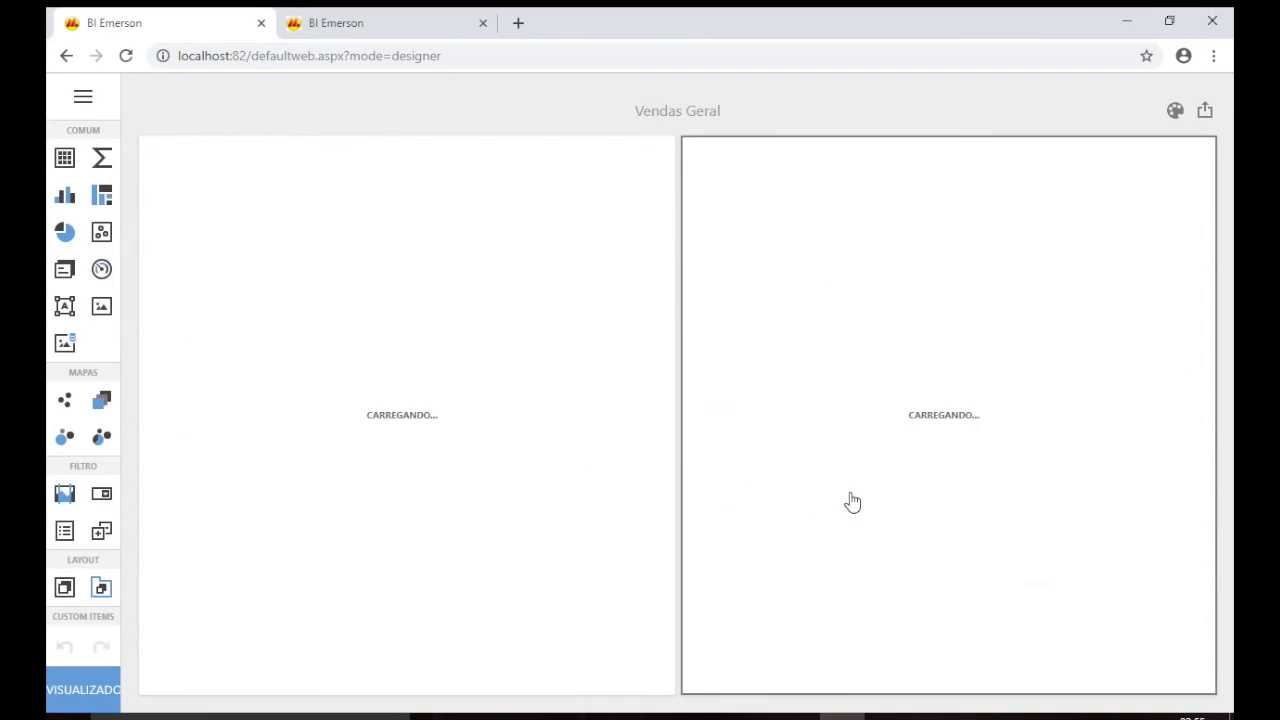
Reopen a dashboard from the saved list, ending on the login page.
click(80, 95)
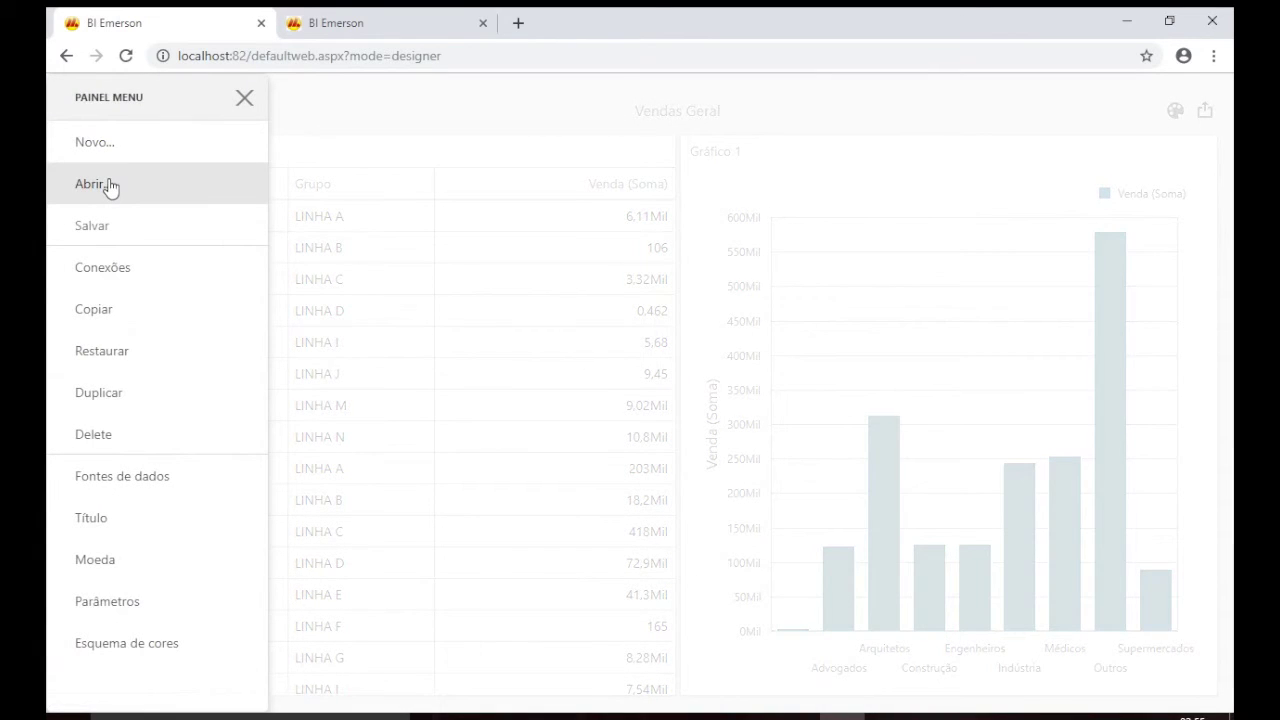
click(110, 185)
click(403, 249)
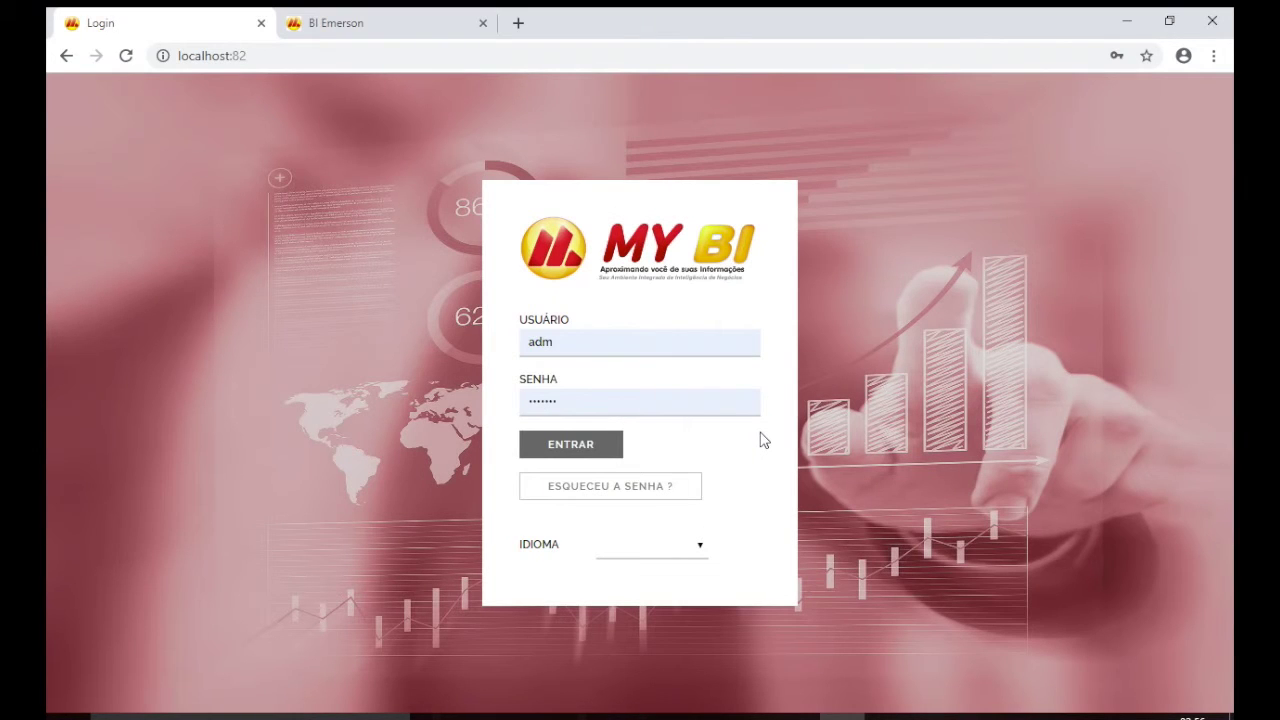
Sign in with the other user's name and password and open the MYBIDASHBOARD module.
double_click(654, 344)
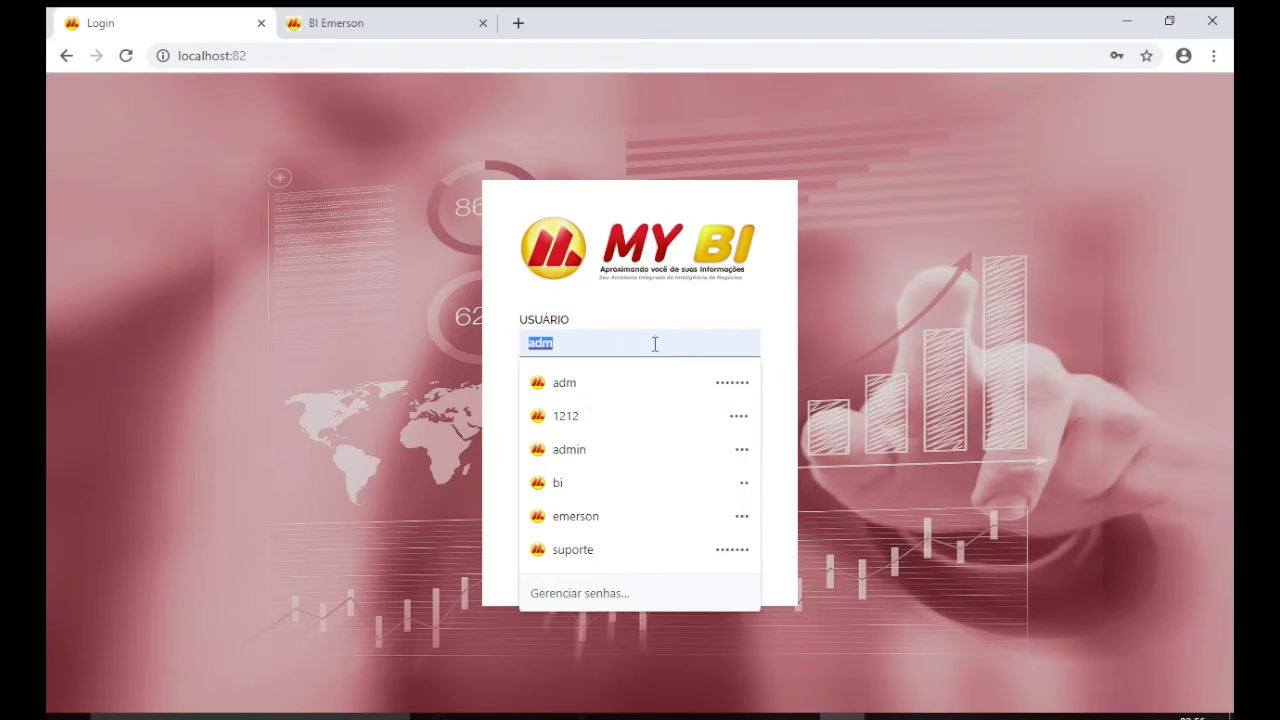
text(bi)
key(Tab)
text(bi)
key(Return)
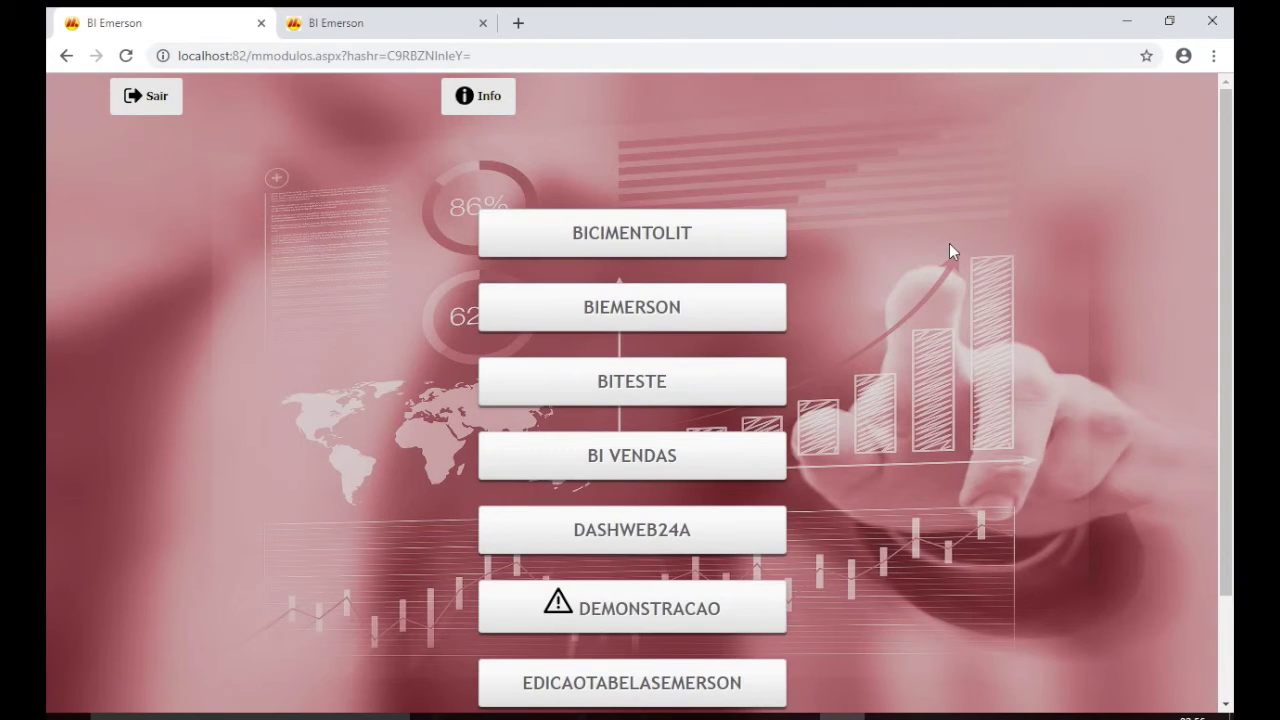
scroll(950, 243, down, 2)
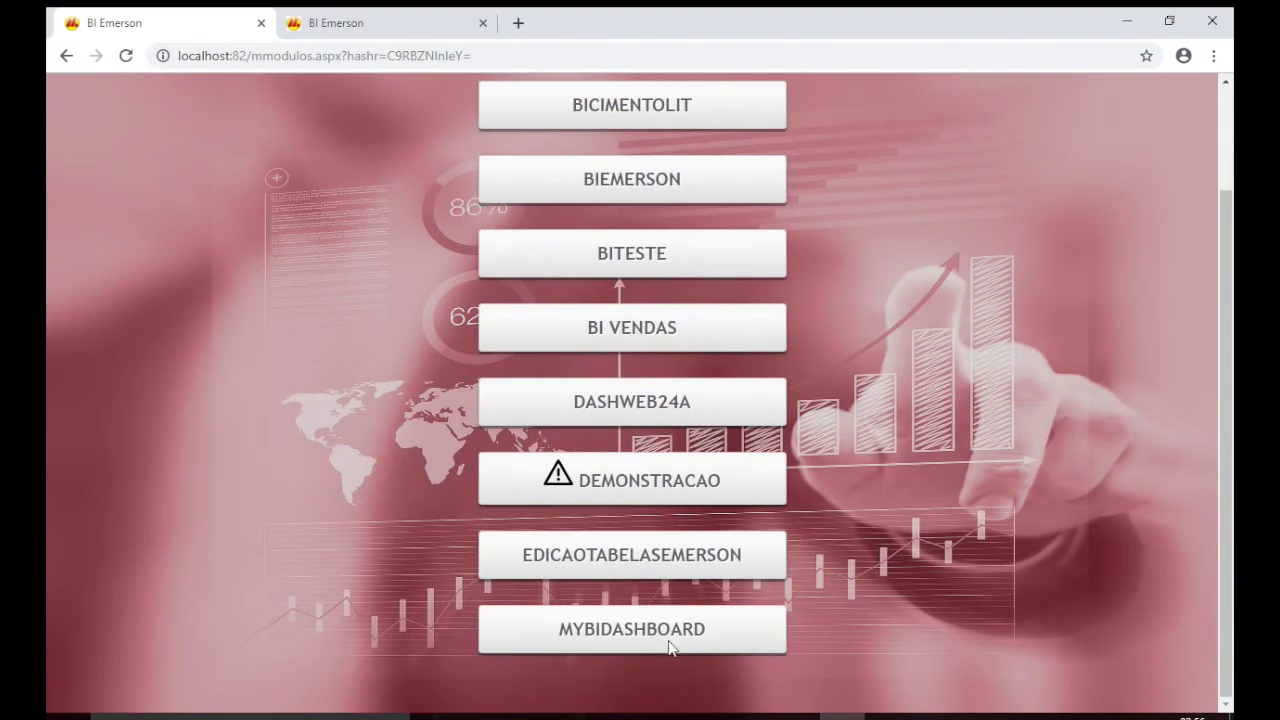
click(643, 625)
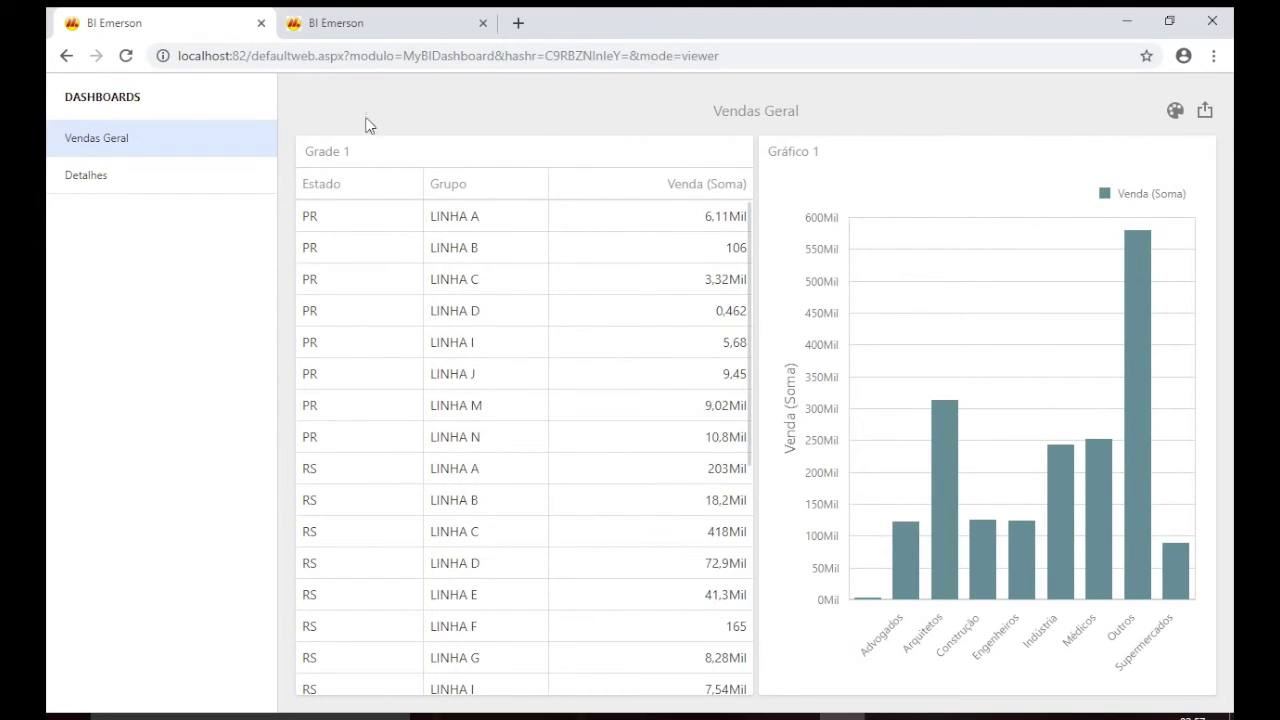
click(114, 189)
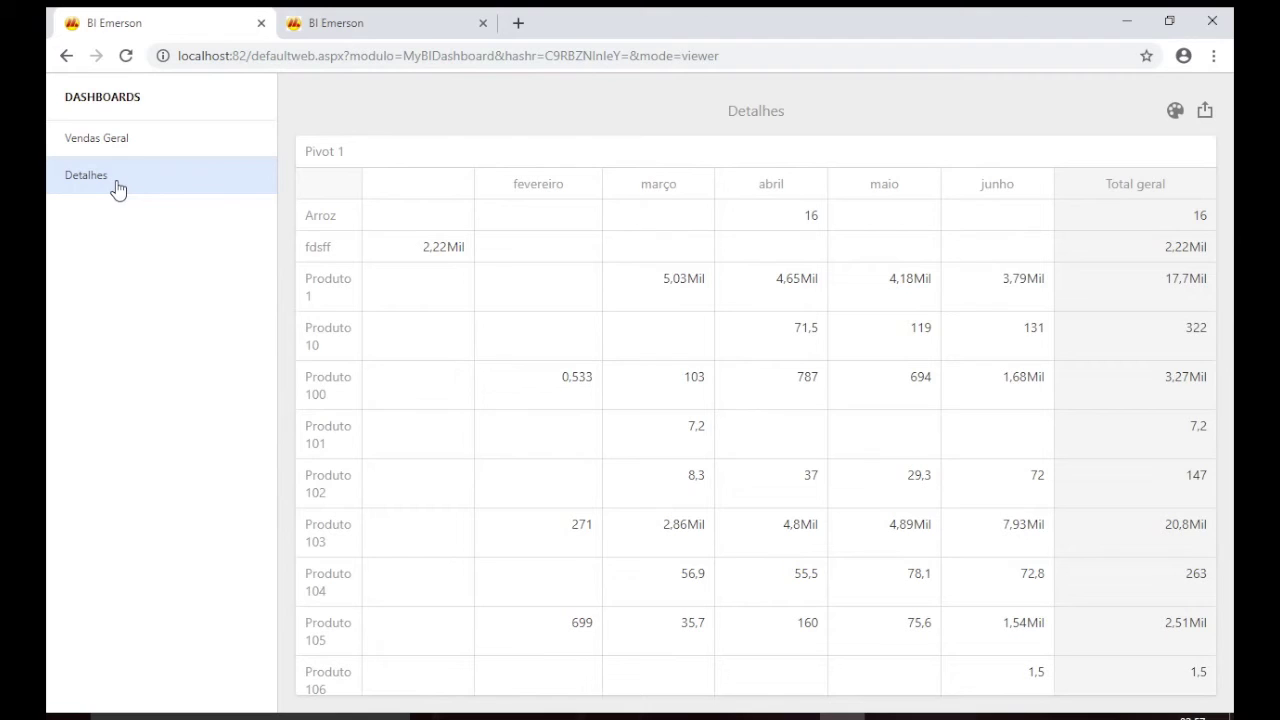
click(170, 143)
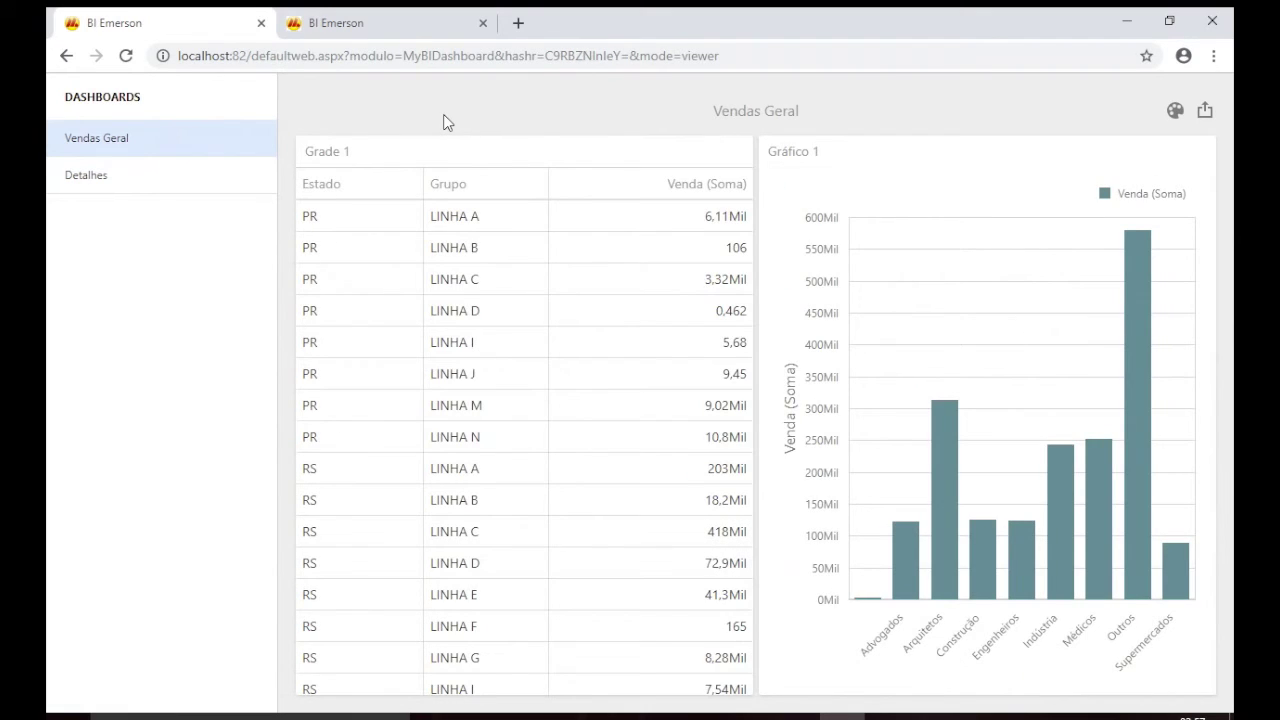
click(271, 106)
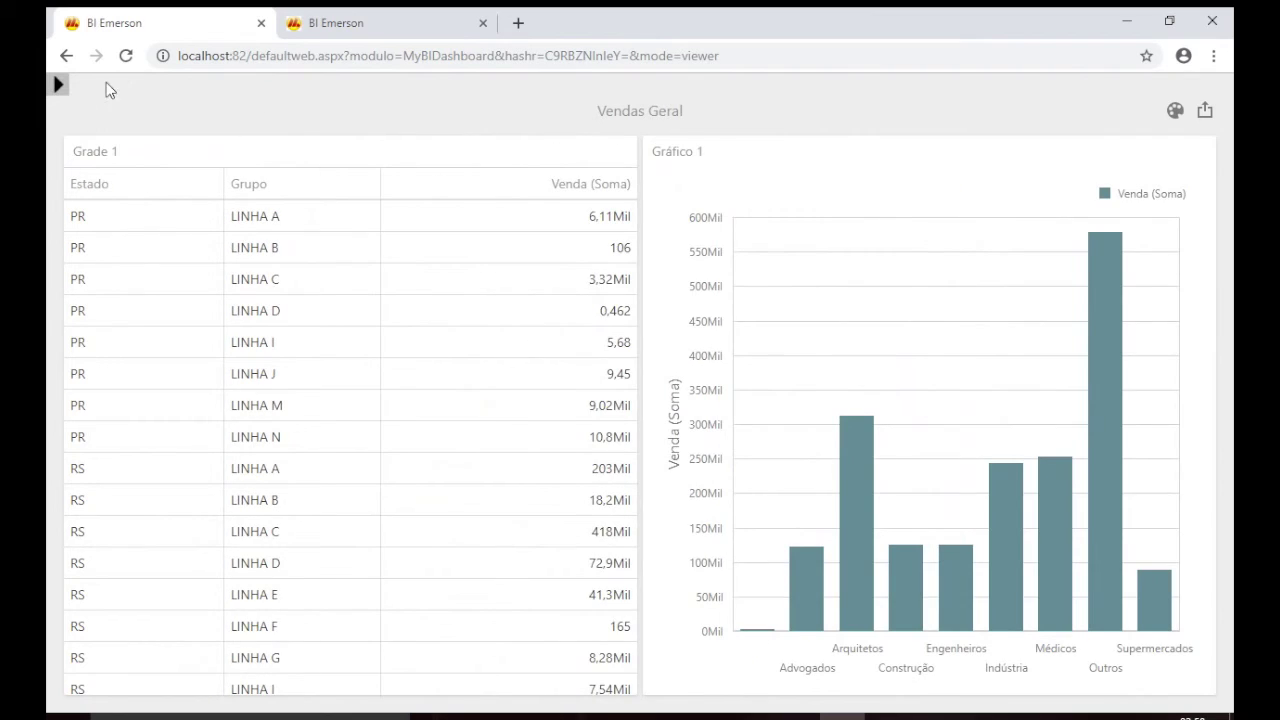
click(58, 86)
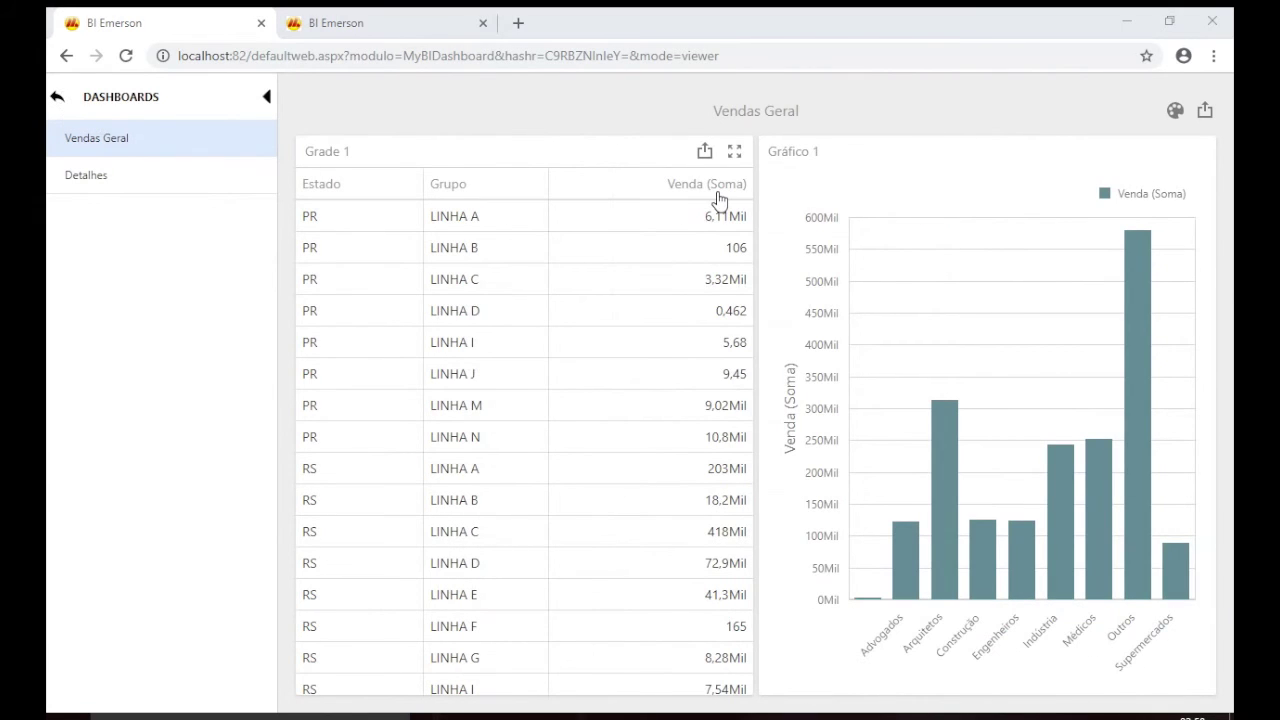